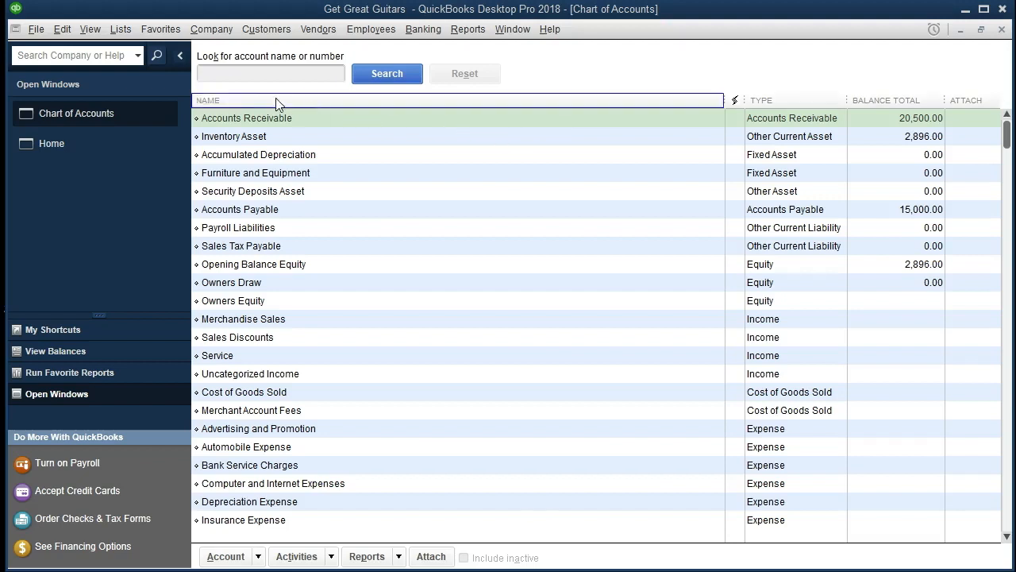
{"action": "left_click", "coordinate": [36, 30]}
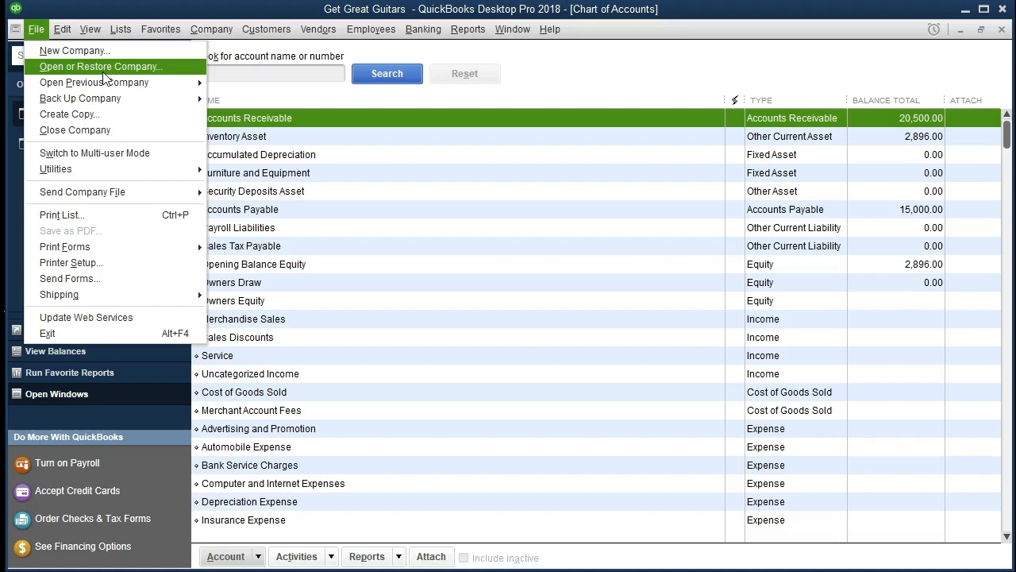
{"action": "left_click", "coordinate": [599, 79]}
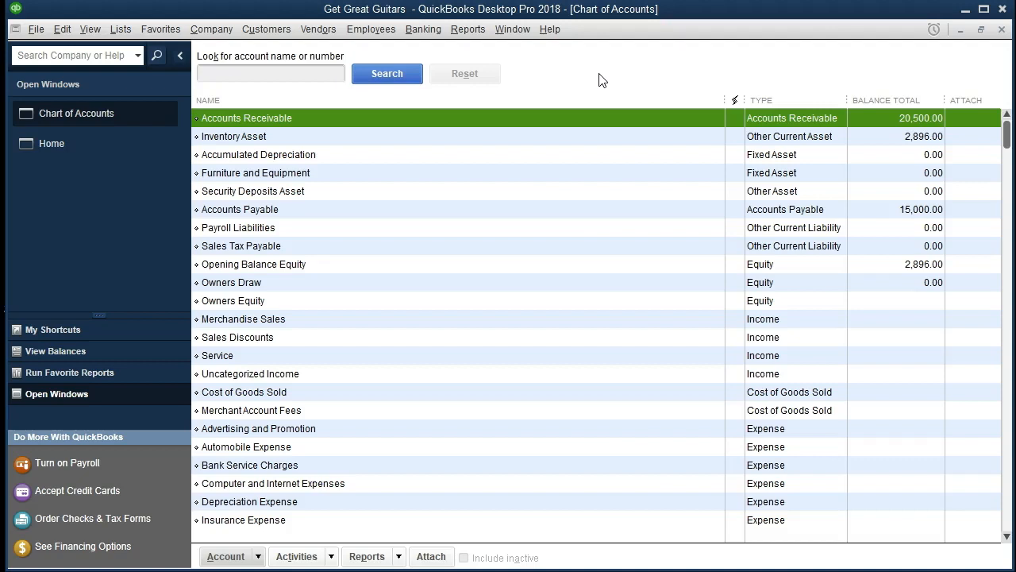
{"action": "left_click", "coordinate": [1002, 30]}
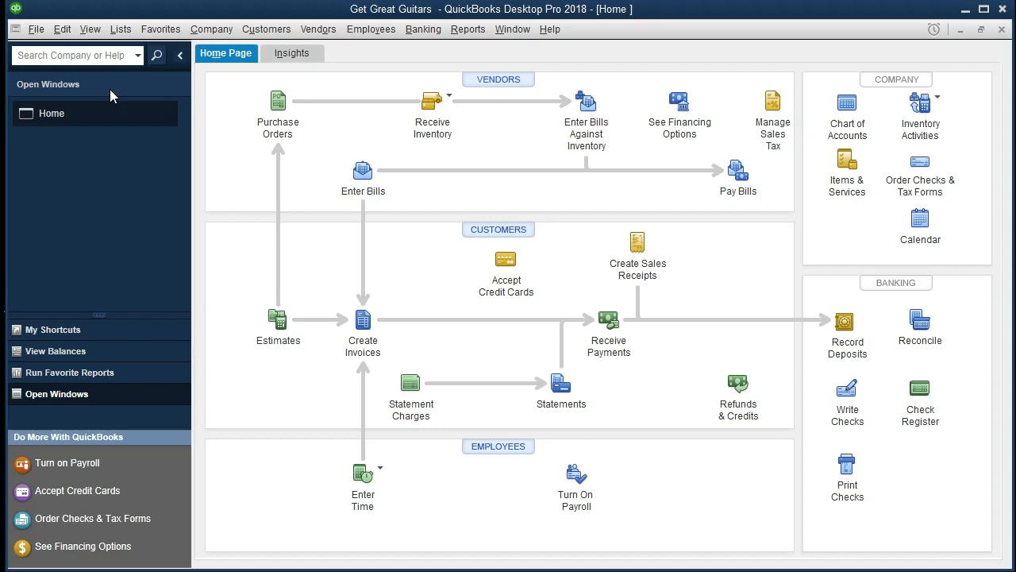
{"action": "left_click", "coordinate": [92, 32]}
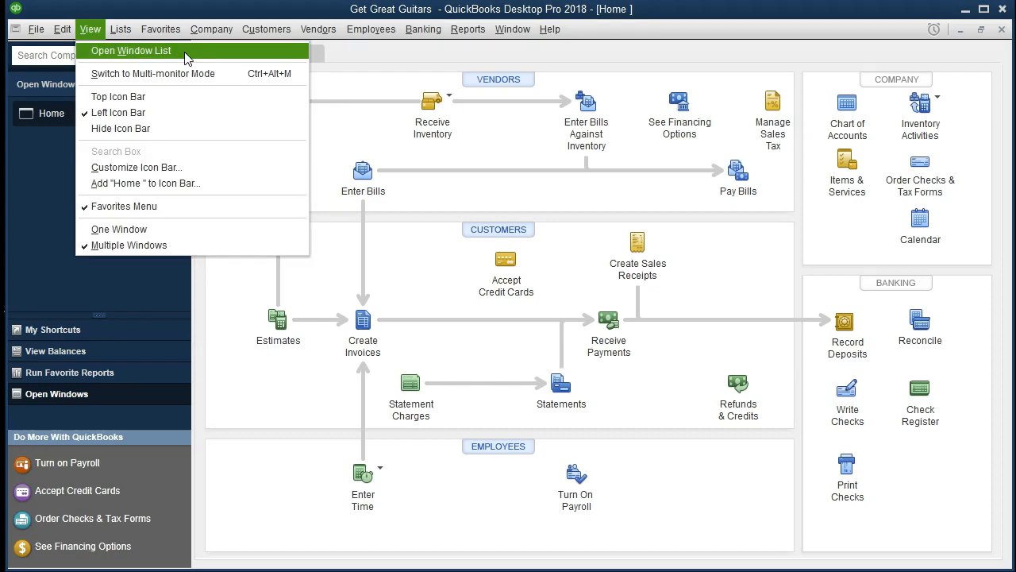
{"action": "left_click", "coordinate": [46, 149]}
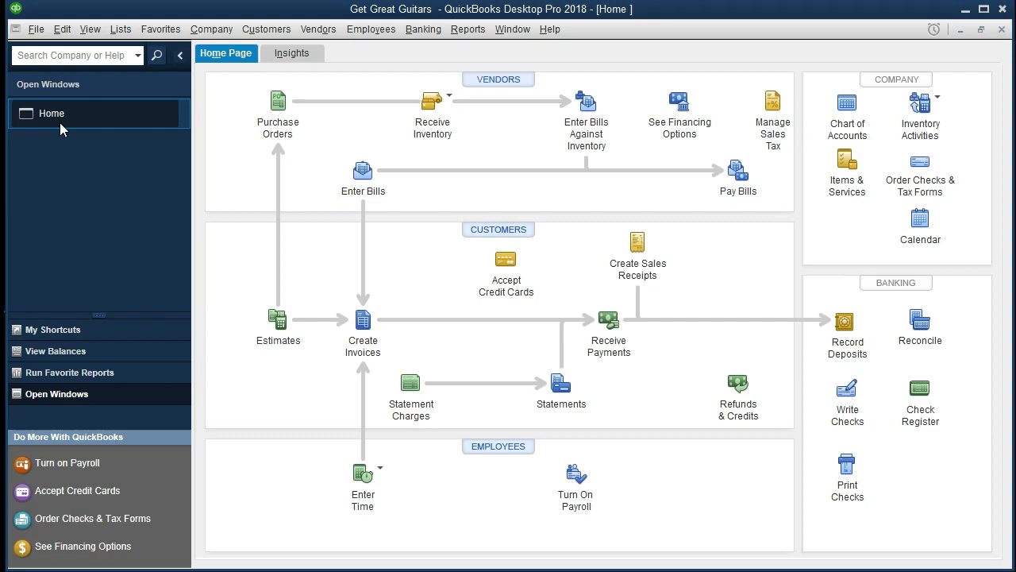
Open the Chart of Accounts list.
{"action": "left_click", "coordinate": [121, 29]}
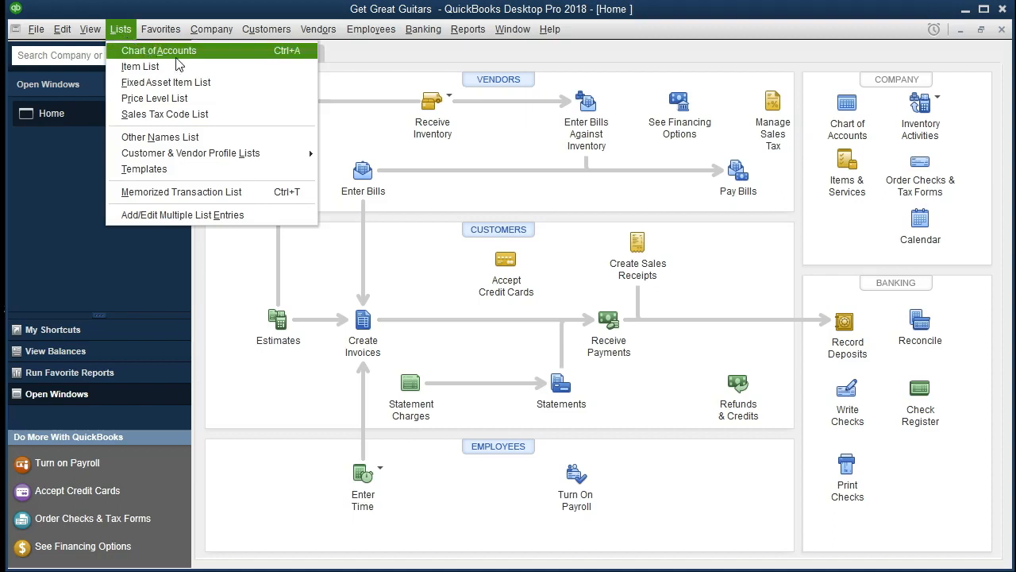
{"action": "left_click", "coordinate": [230, 64]}
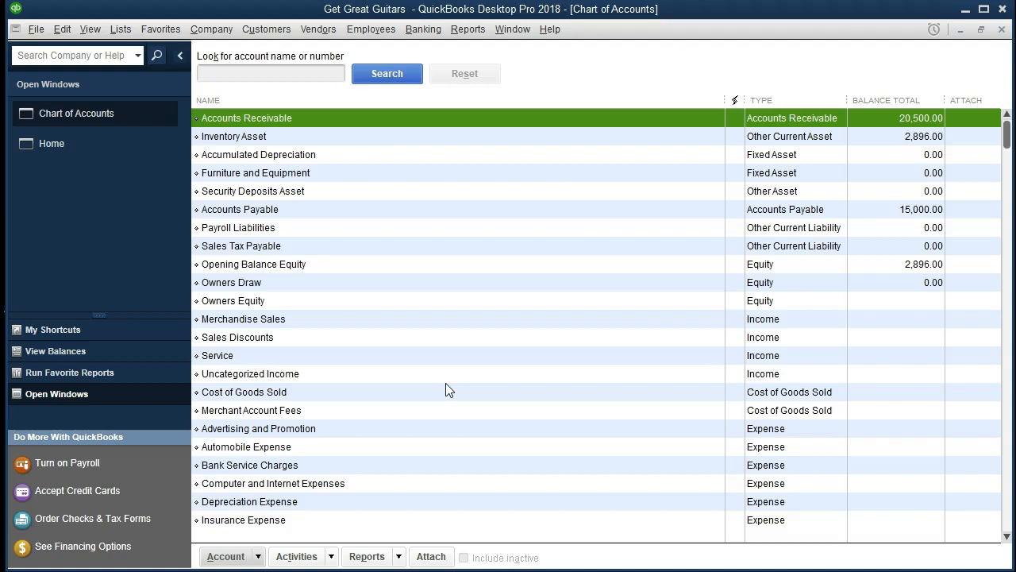
{"action": "left_click", "coordinate": [424, 447]}
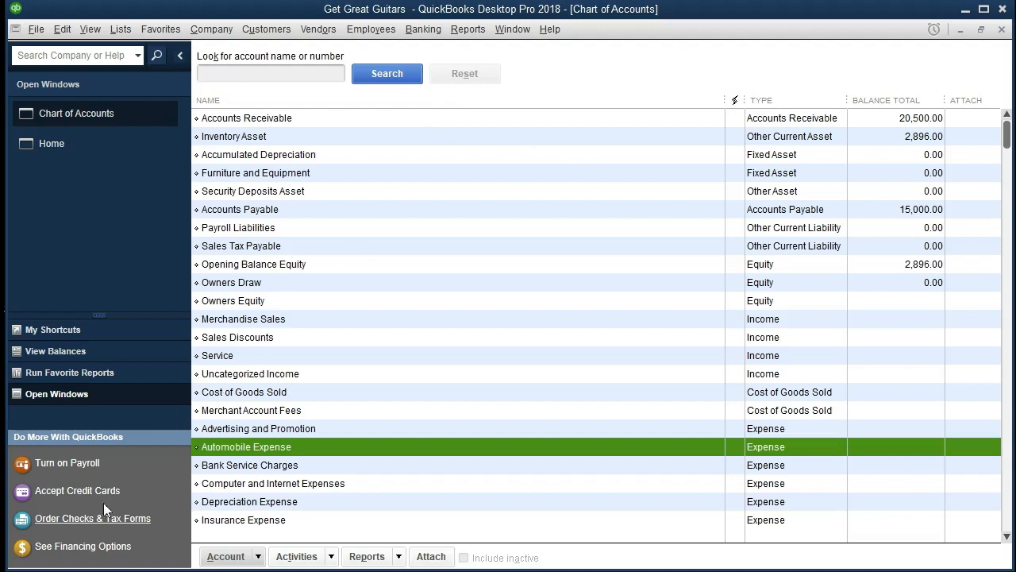
{"action": "left_click", "coordinate": [56, 571]}
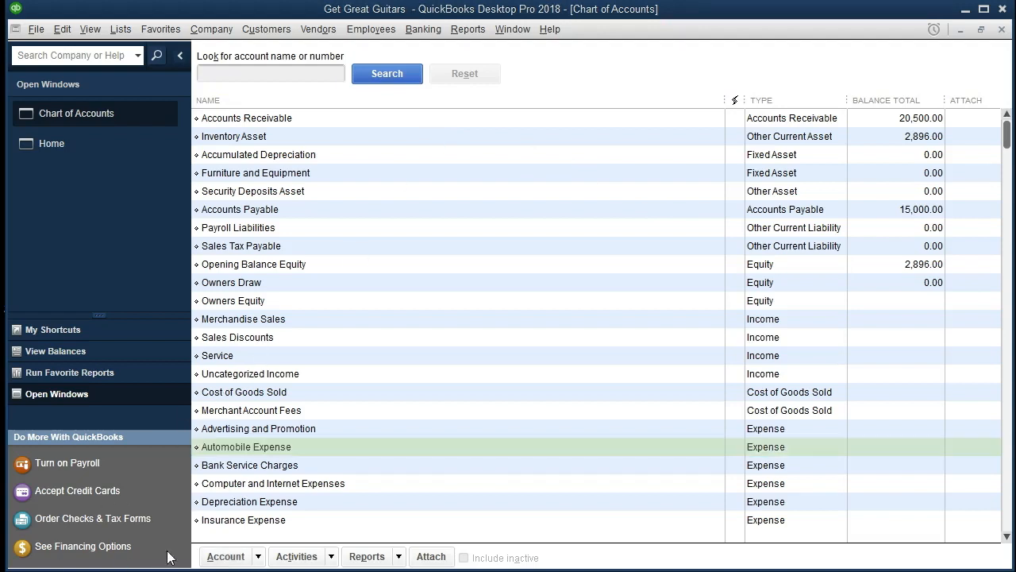
Start creating a new account and choose the Bank account type.
{"action": "left_click", "coordinate": [259, 556]}
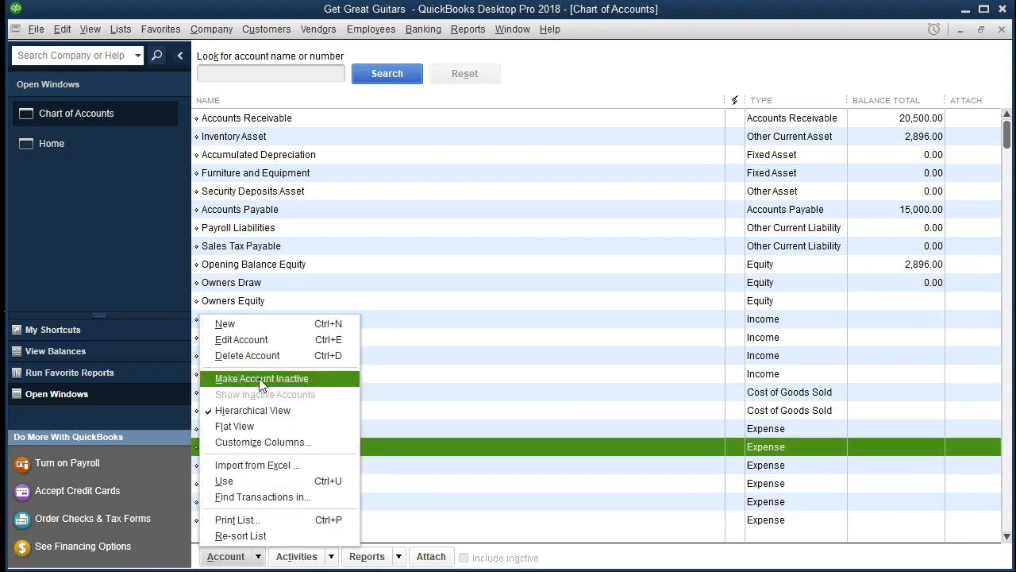
{"action": "left_click", "coordinate": [248, 330]}
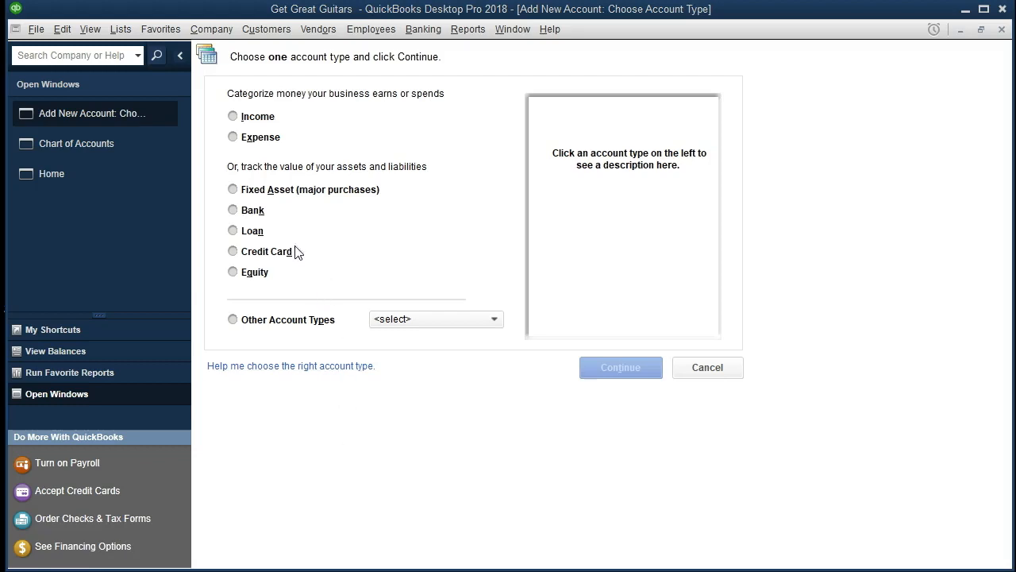
{"action": "left_click", "coordinate": [234, 213]}
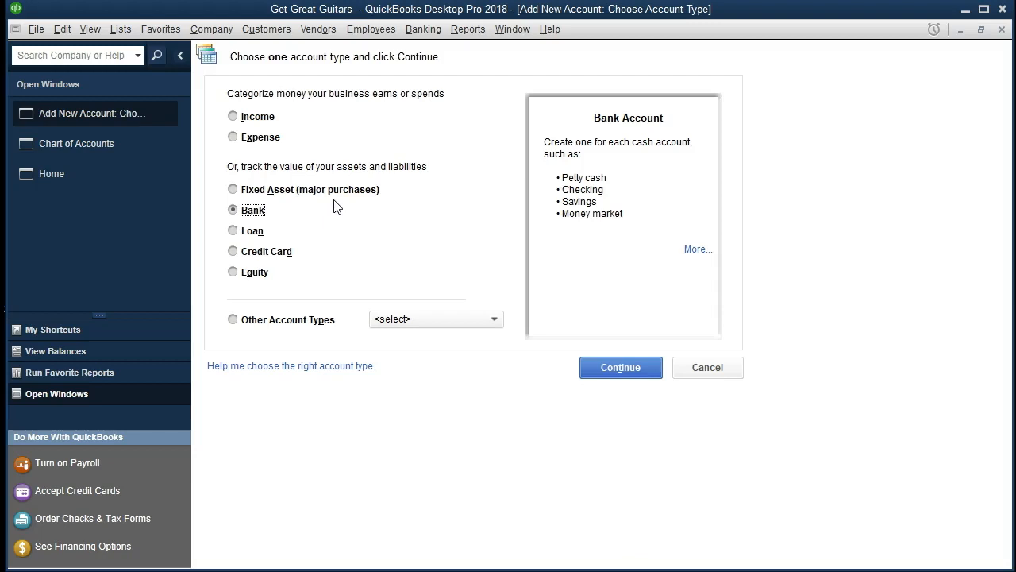
{"action": "left_click", "coordinate": [629, 370]}
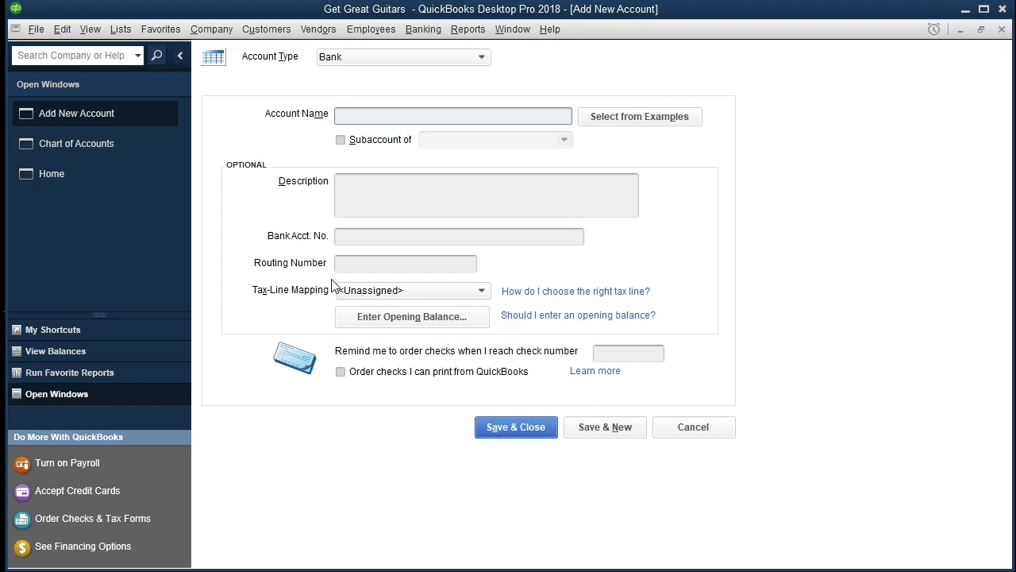
Name the new bank account Checking and move through the optional fields.
{"action": "type", "text": "Checking"}
{"action": "key", "text": "Tab"}
{"action": "key", "text": "Tab"}
{"action": "key", "text": "Tab"}
{"action": "key", "text": "Tab"}
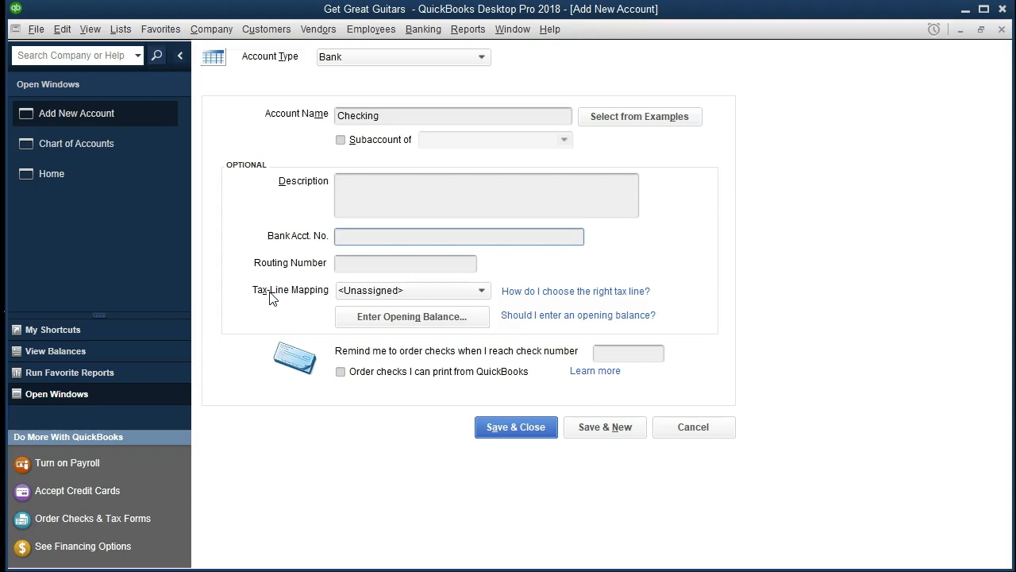
{"action": "key", "text": "Tab"}
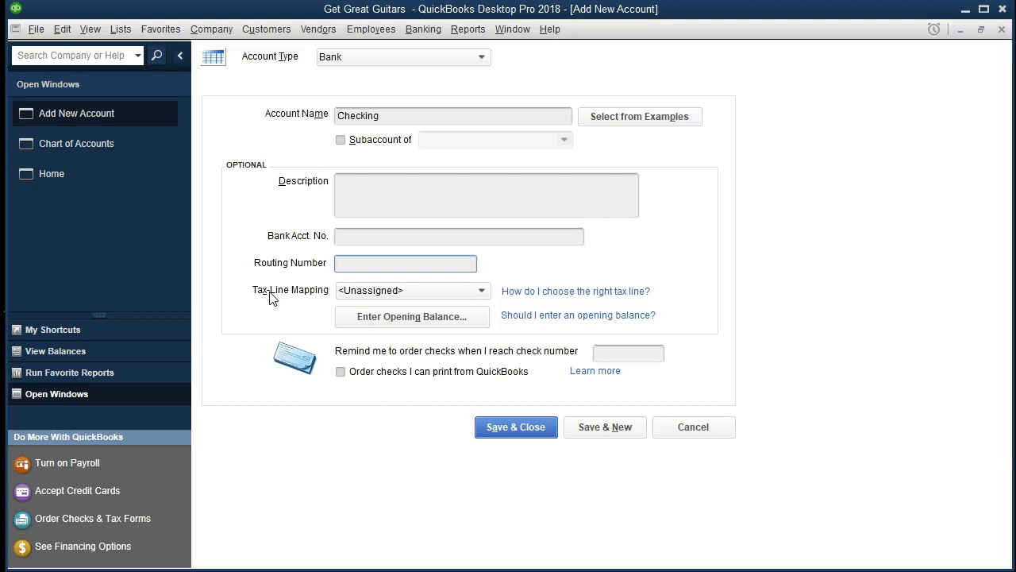
{"action": "key", "text": "Tab"}
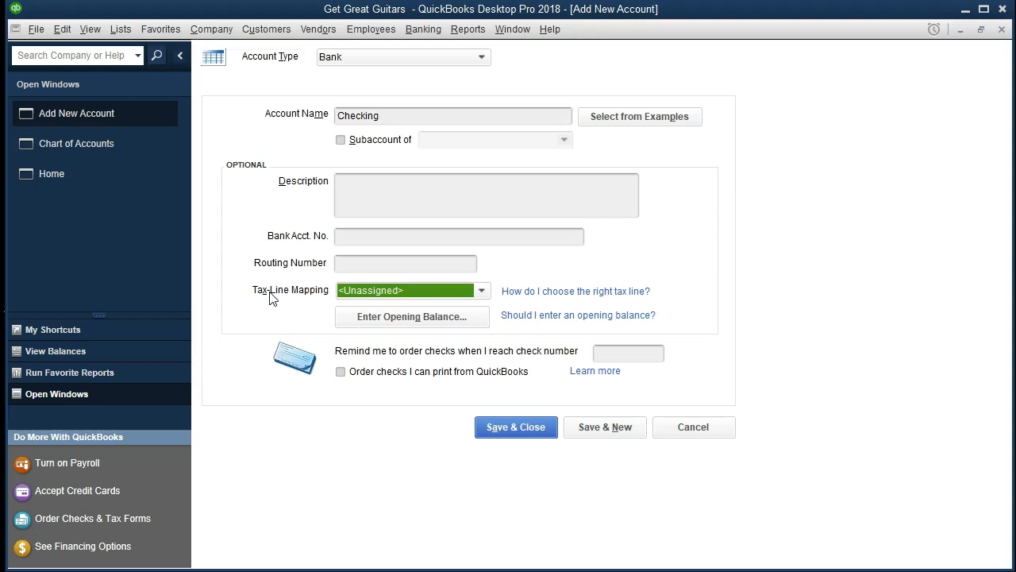
{"action": "key", "text": "Tab"}
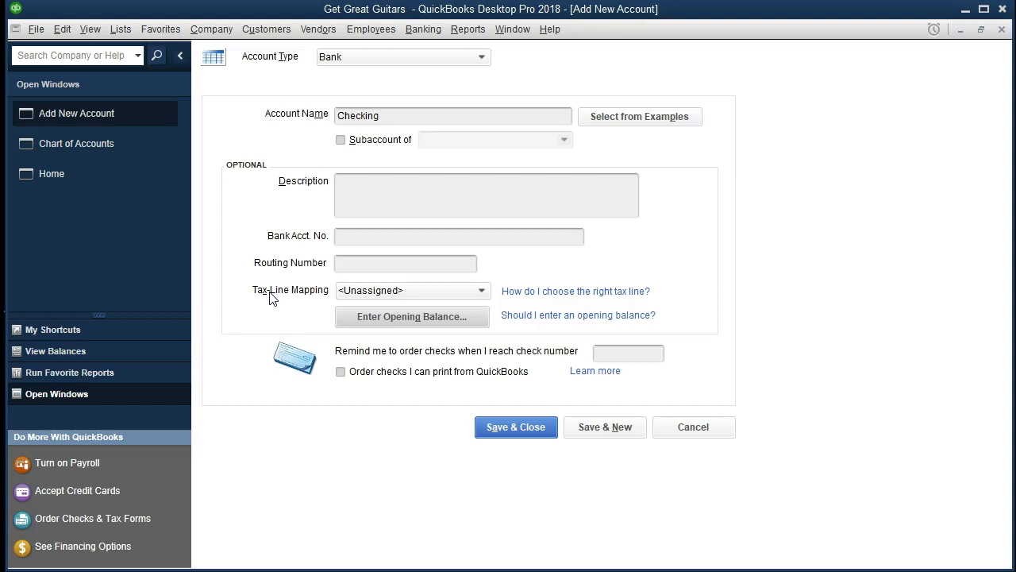
Enter an opening balance of 25,000.00 with statement ending date 12/31/2000 for the Checking account.
{"action": "left_click", "coordinate": [369, 320]}
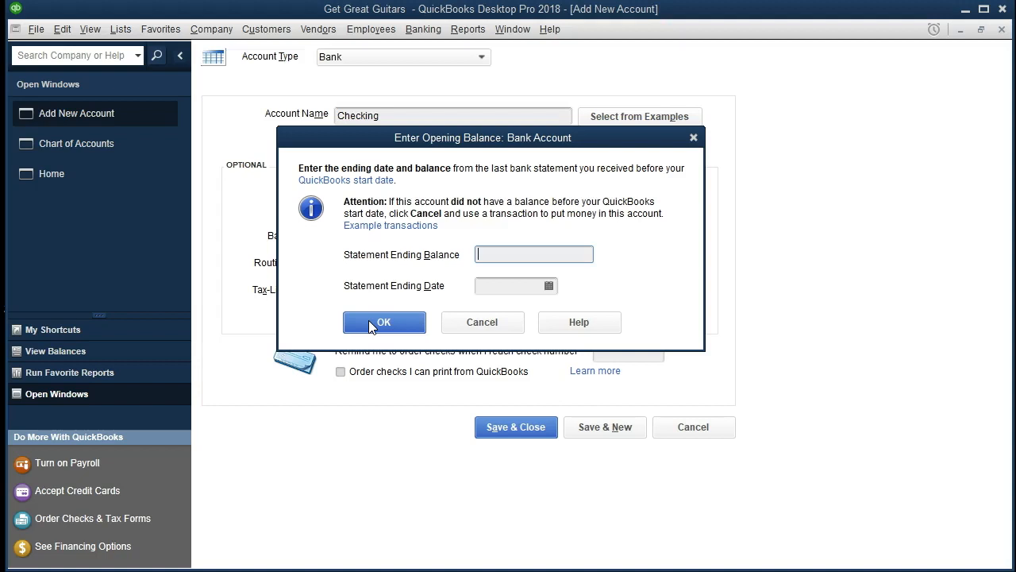
{"action": "type", "text": "25000"}
{"action": "key", "text": "Tab"}
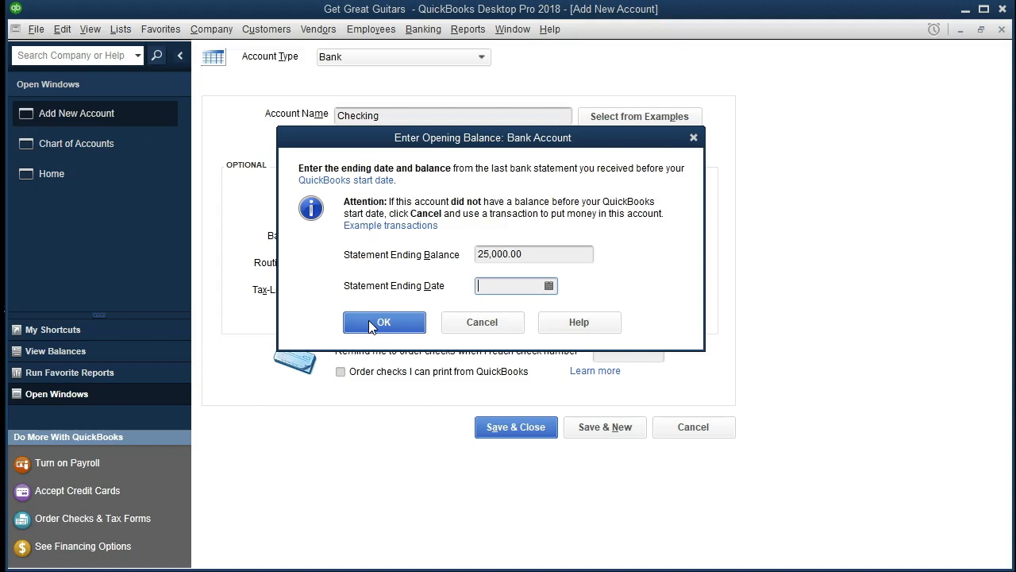
{"action": "type", "text": "123100"}
{"action": "key", "text": "Tab"}
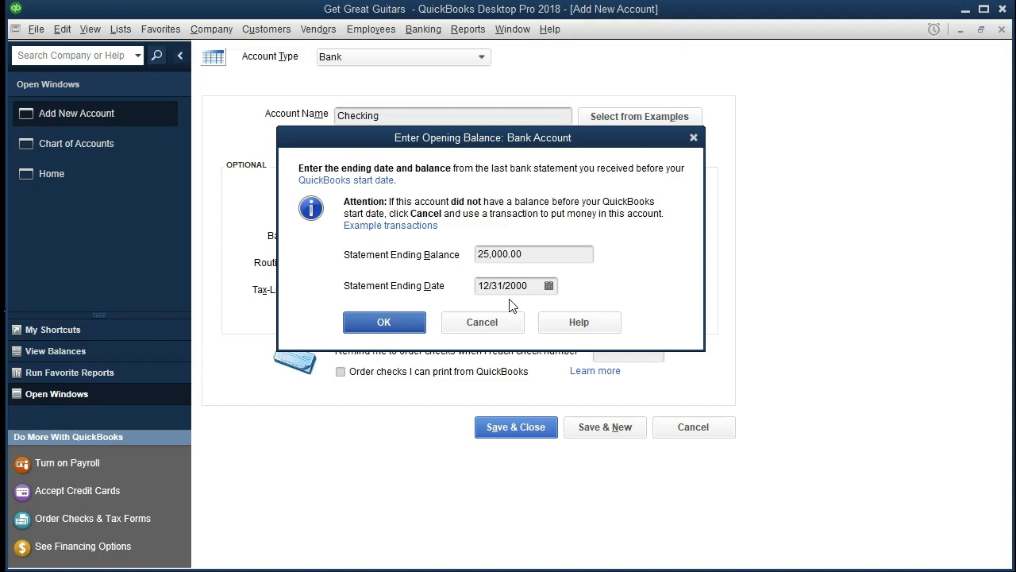
{"action": "left_click", "coordinate": [384, 323]}
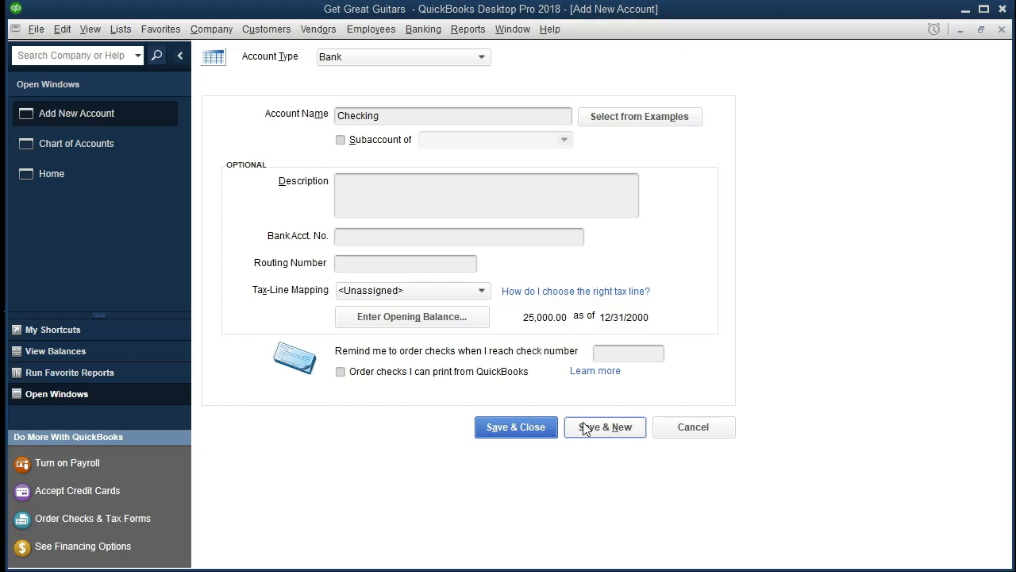
Save the Checking account and dismiss the bank feed setup offer.
{"action": "left_click", "coordinate": [516, 436]}
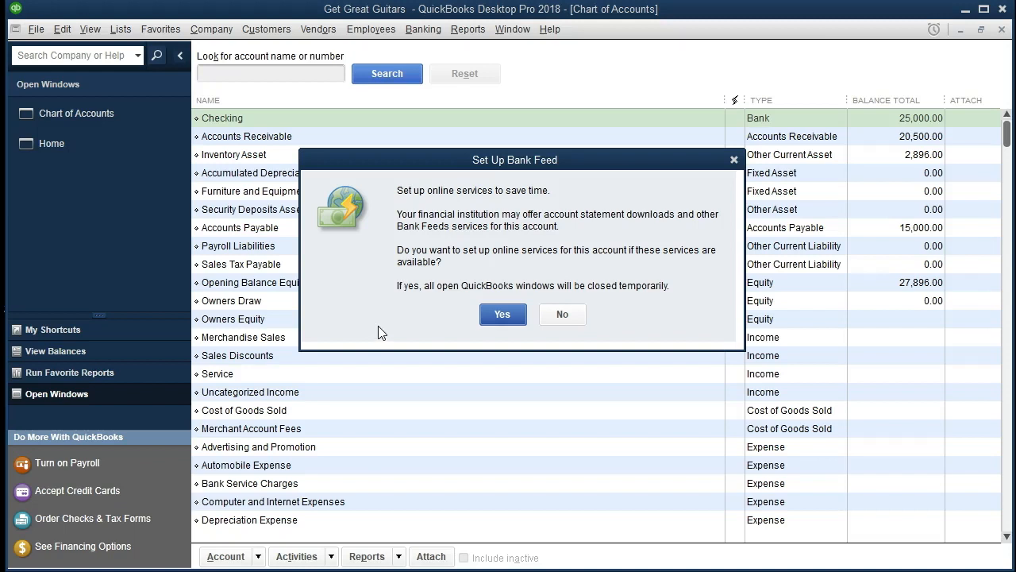
{"action": "left_click", "coordinate": [734, 161]}
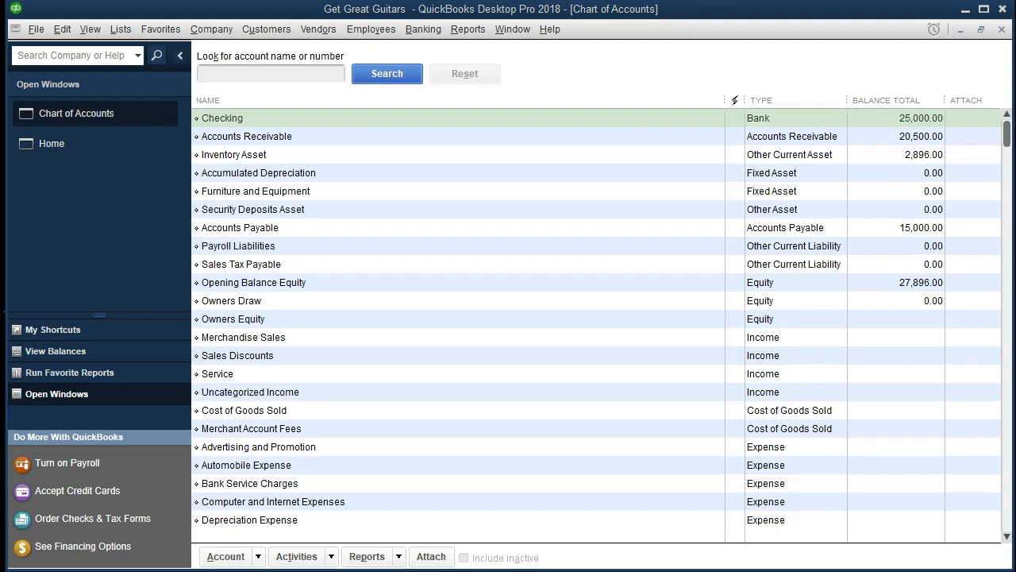
Start creating another new account and choose the Credit Card account type.
{"action": "left_click", "coordinate": [258, 556]}
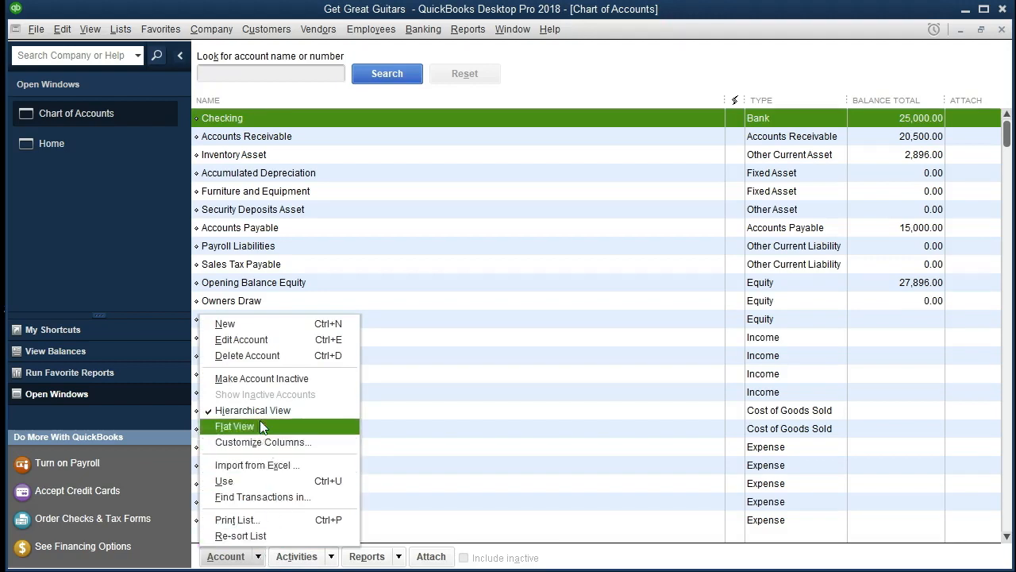
{"action": "left_click", "coordinate": [267, 323]}
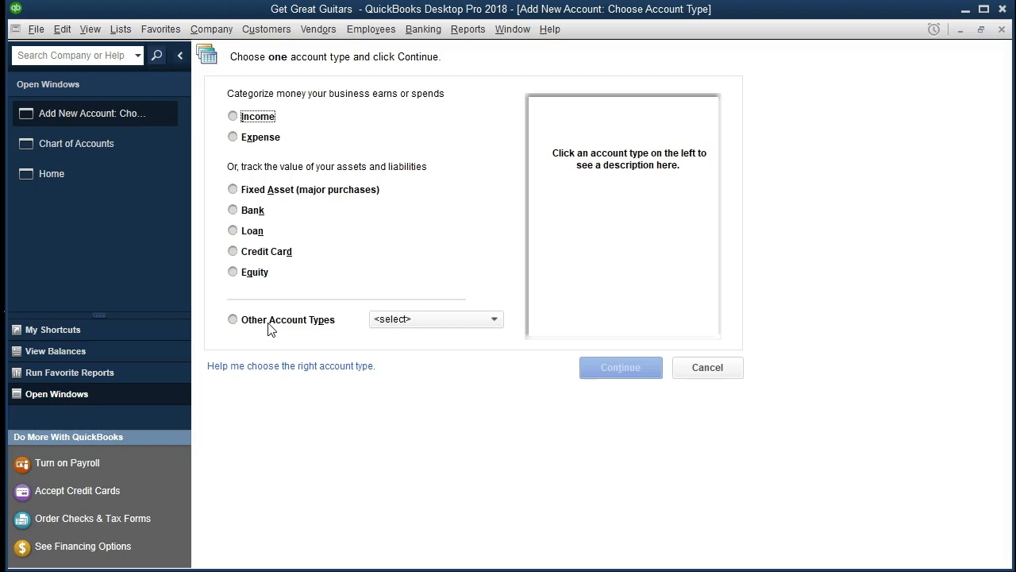
{"action": "left_click", "coordinate": [495, 321]}
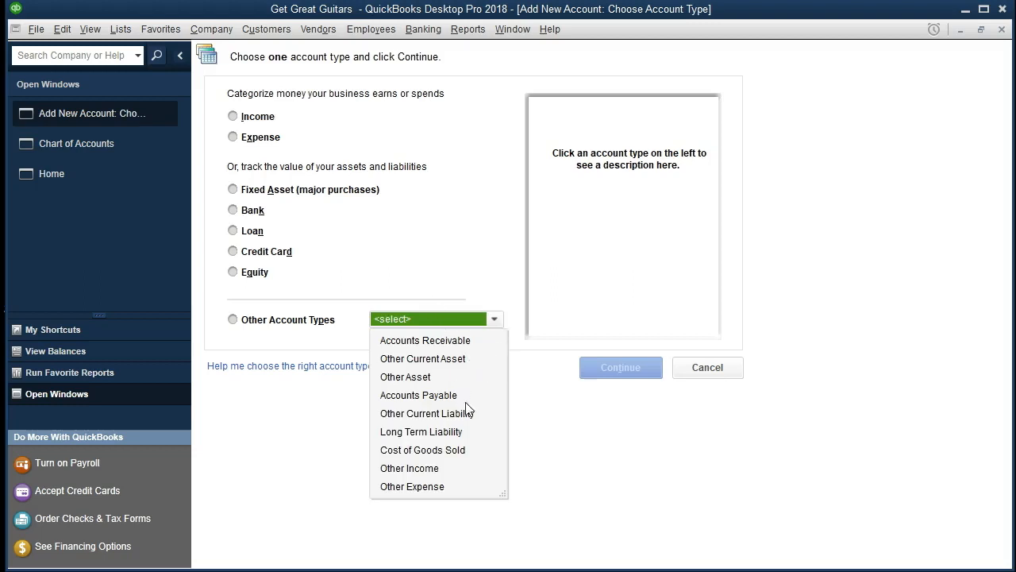
{"action": "left_click", "coordinate": [404, 256]}
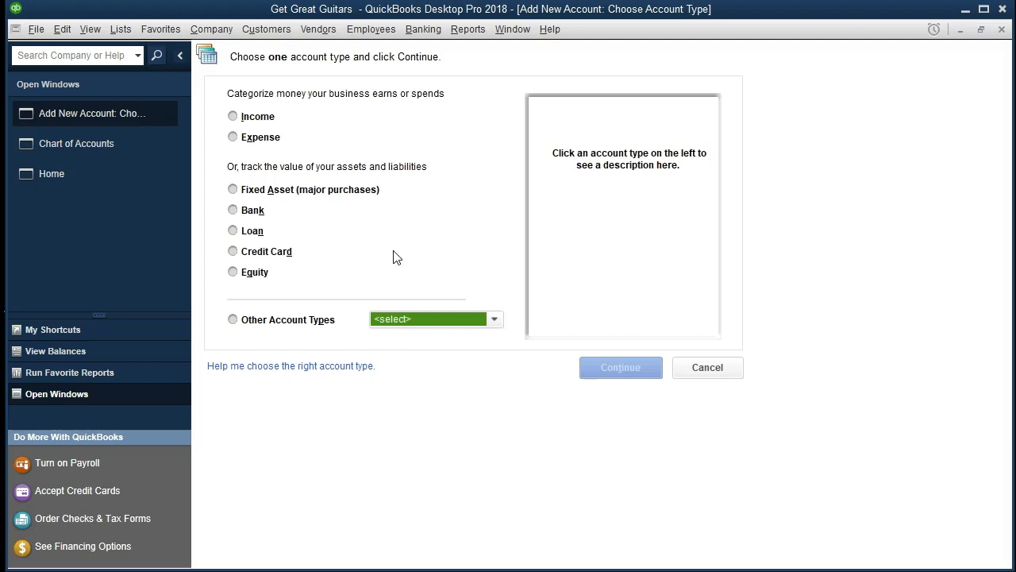
{"action": "left_click", "coordinate": [233, 252]}
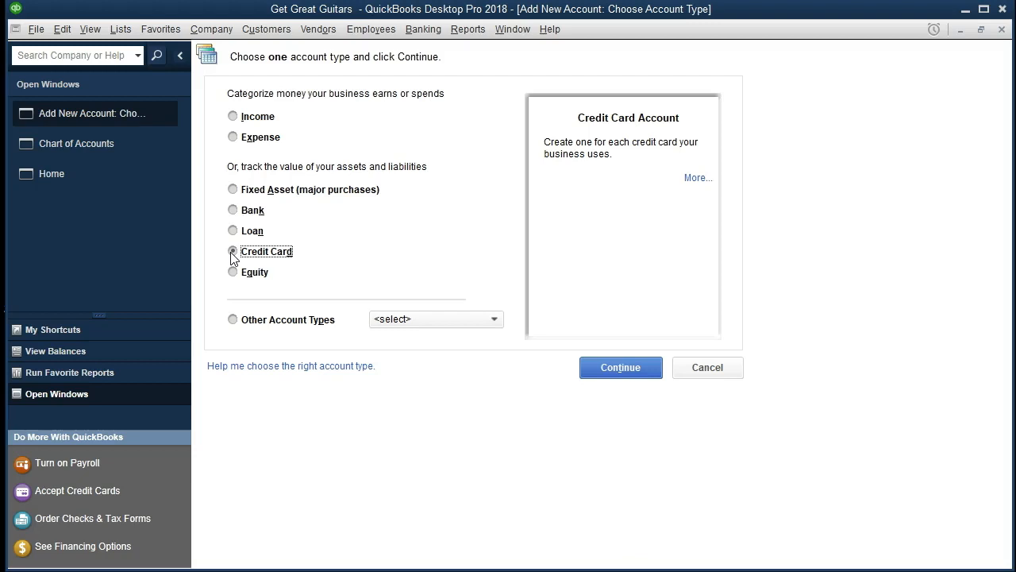
{"action": "left_click", "coordinate": [620, 367]}
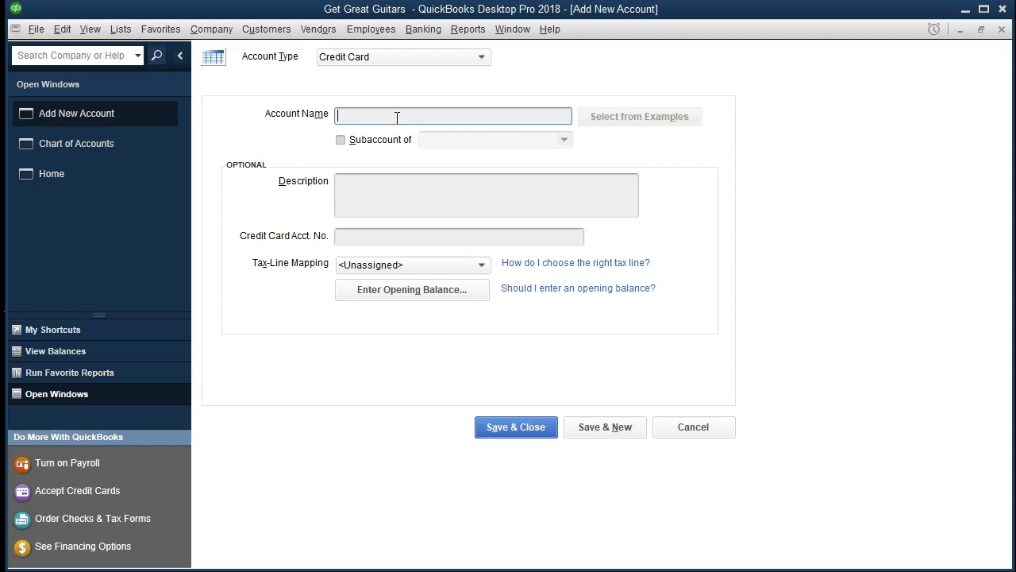
Name the new credit card account Visa.
{"action": "type", "text": "Visa"}
{"action": "key", "text": "Tab"}
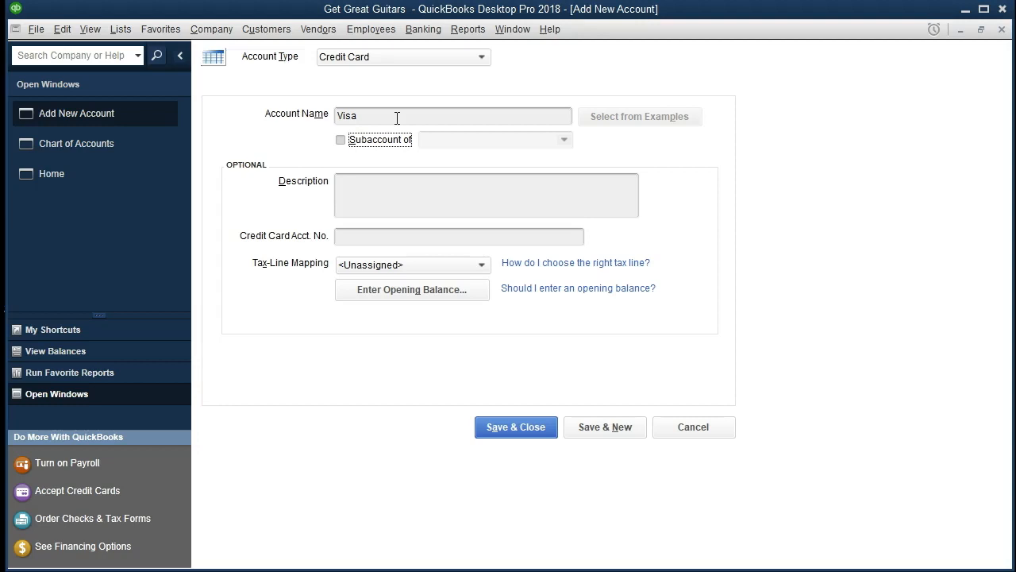
{"action": "left_click", "coordinate": [370, 184]}
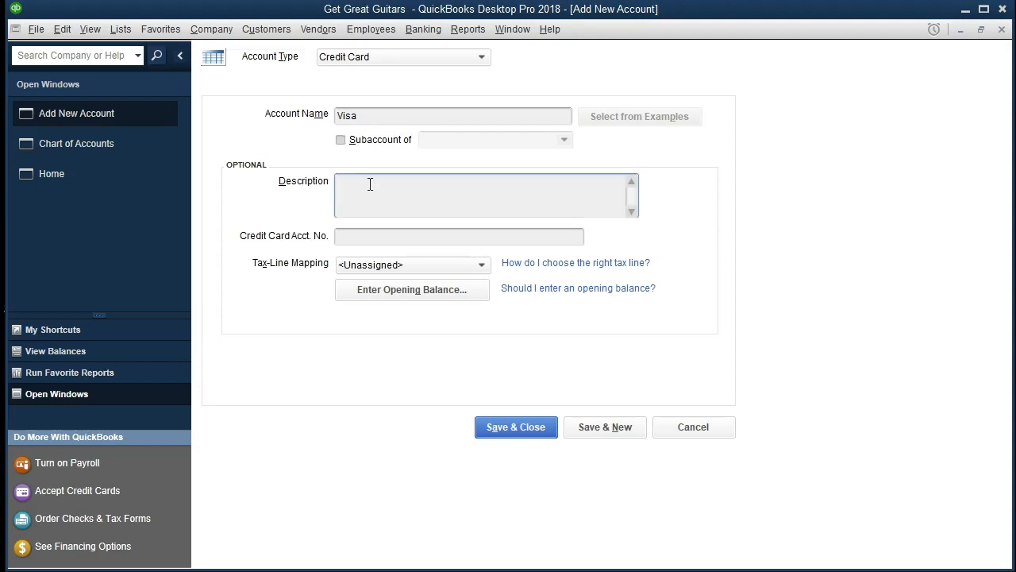
{"action": "left_click", "coordinate": [354, 237]}
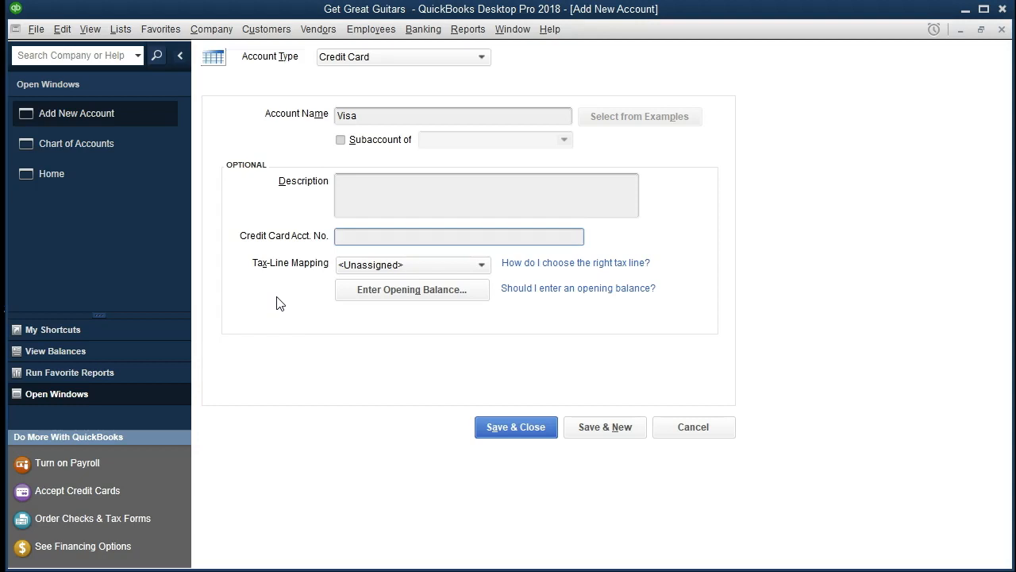
Enter an opening balance of 1,000.00 with statement ending date 12/31/2020 for the Visa account.
{"action": "left_click", "coordinate": [381, 298]}
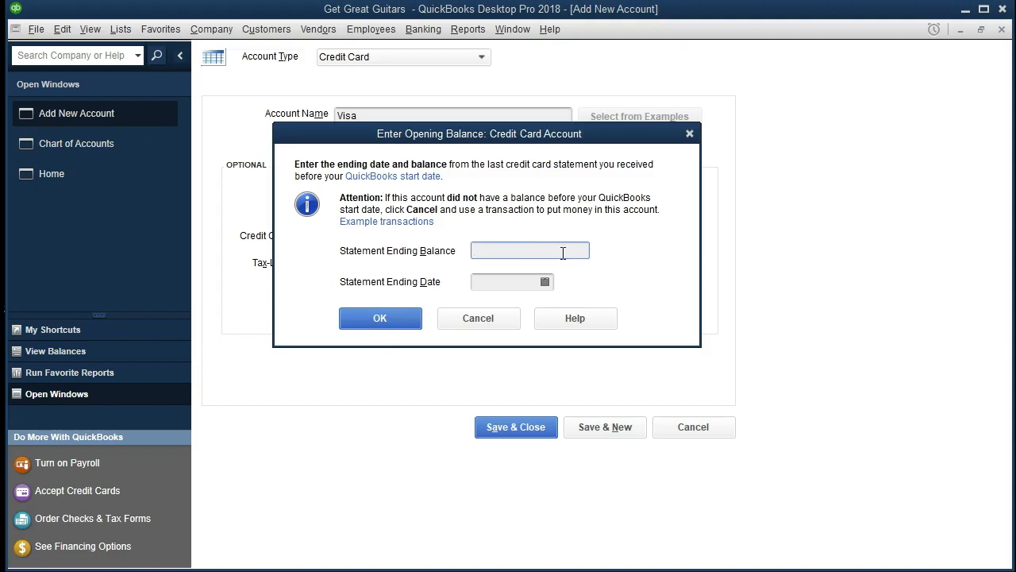
{"action": "type", "text": "1000"}
{"action": "key", "text": "Tab"}
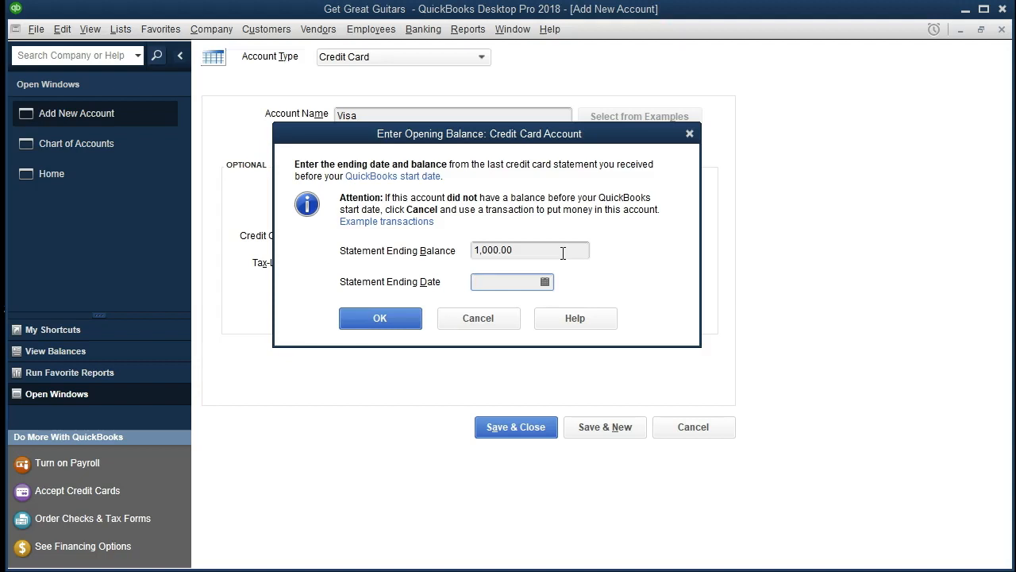
{"action": "type", "text": "12/31/2020"}
{"action": "key", "text": "Tab"}
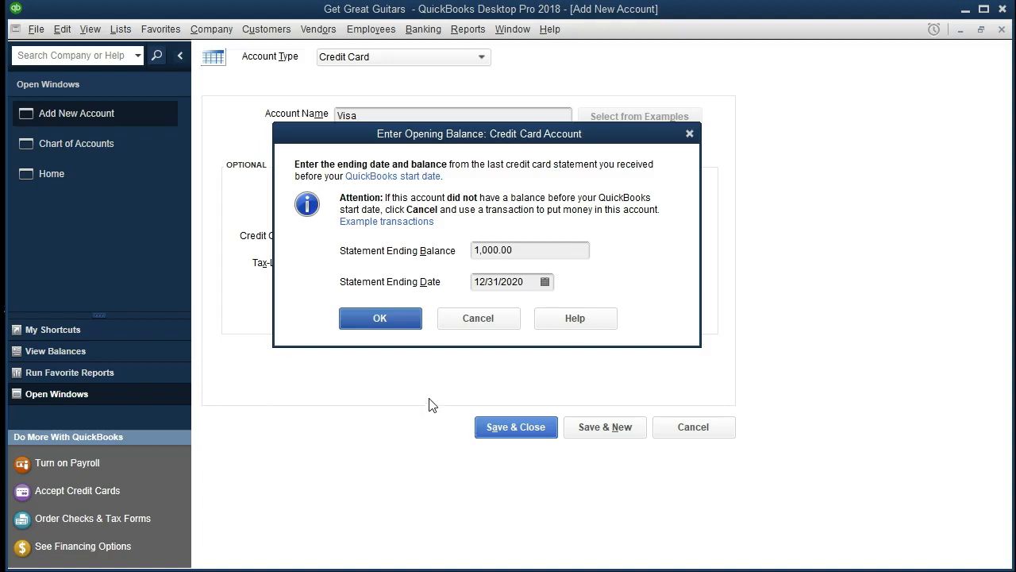
{"action": "left_click", "coordinate": [382, 320]}
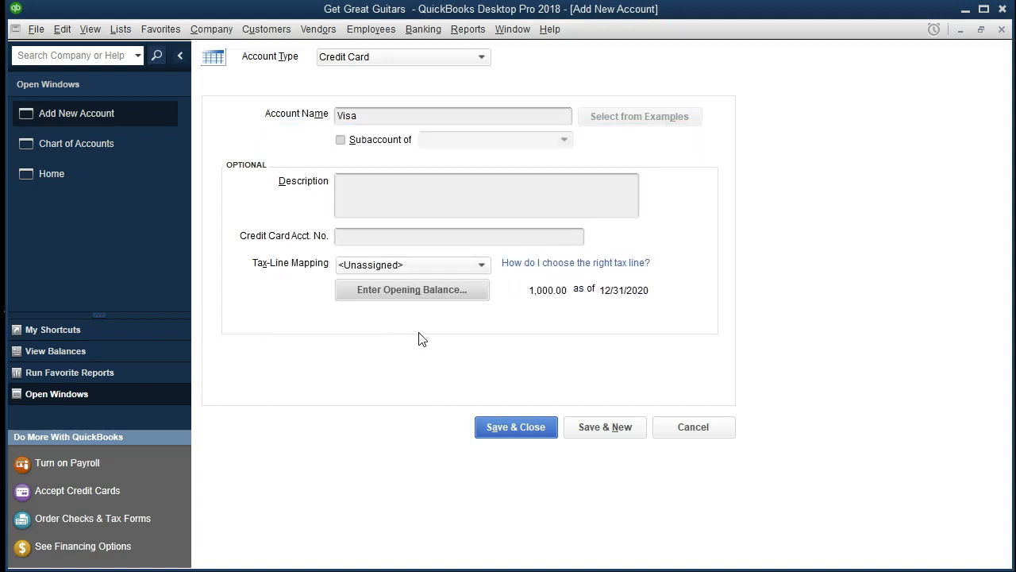
Save the Visa account and dismiss the bank feed setup offer.
{"action": "left_click", "coordinate": [488, 436]}
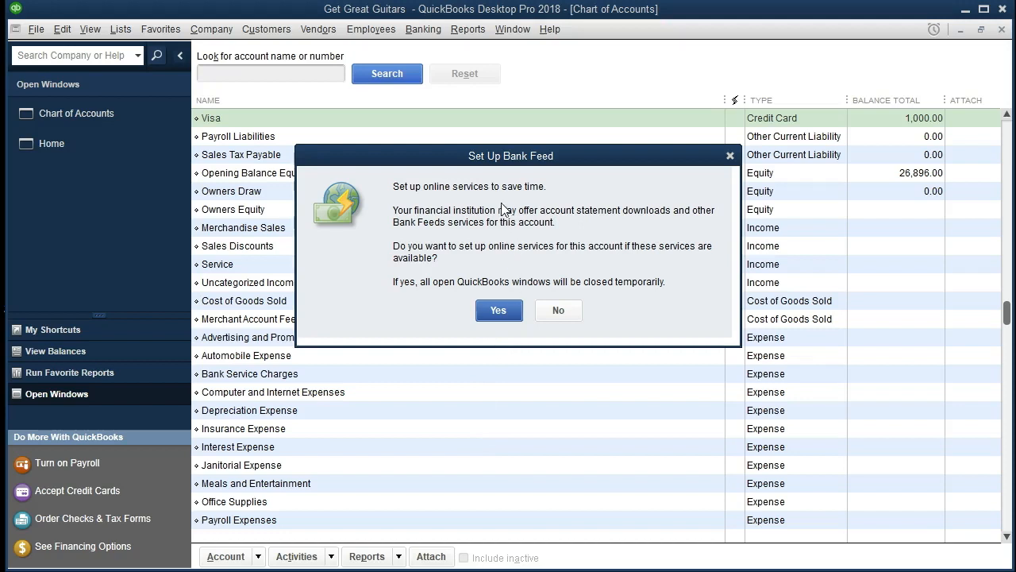
{"action": "left_click", "coordinate": [731, 157]}
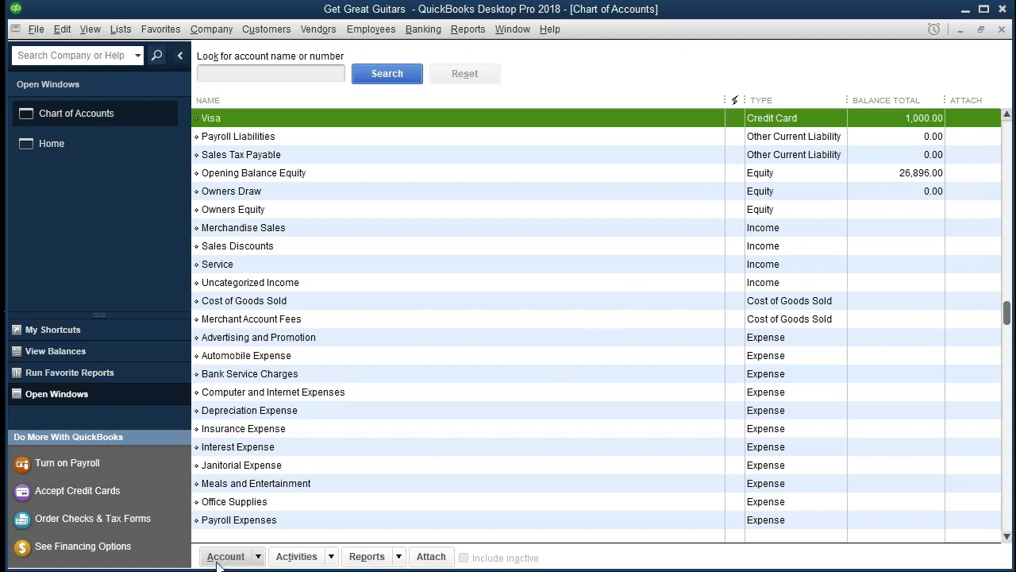
{"action": "scroll", "coordinate": [471, 347], "scroll_direction": "up", "scroll_amount": 2}
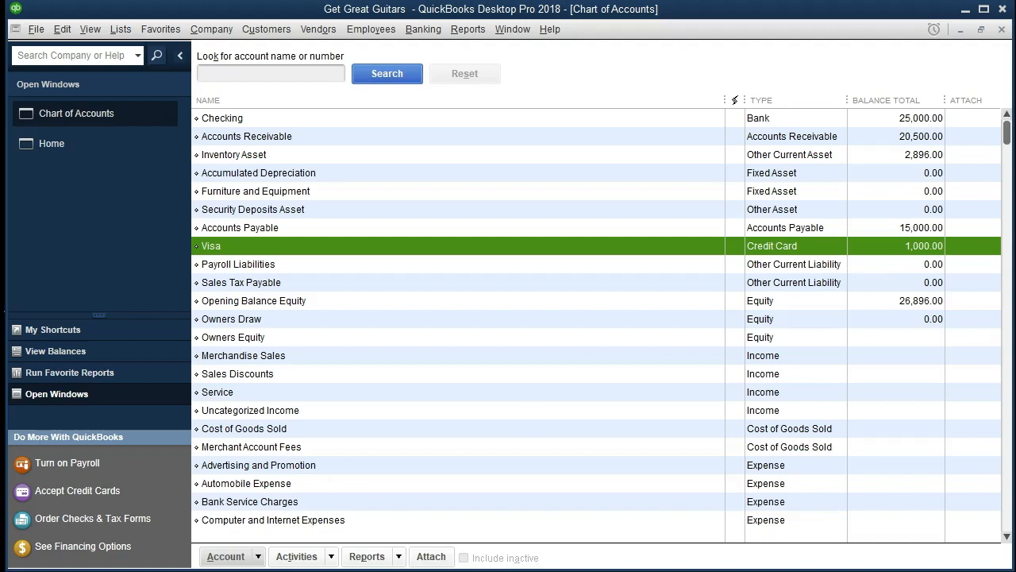
{"action": "left_click", "coordinate": [64, 570]}
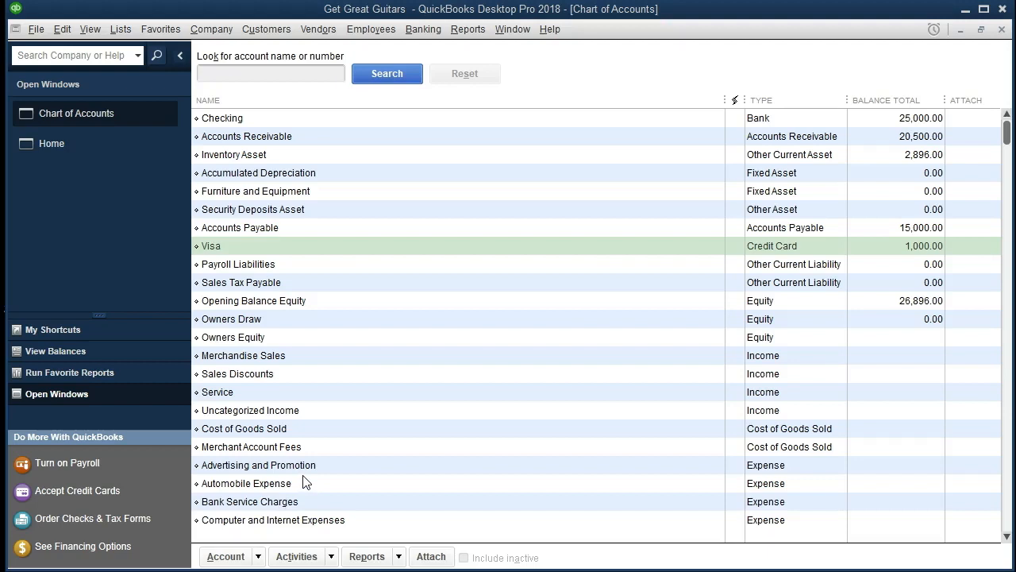
Start a new account and choose Long Term Liability from the other account types.
{"action": "left_click", "coordinate": [258, 557]}
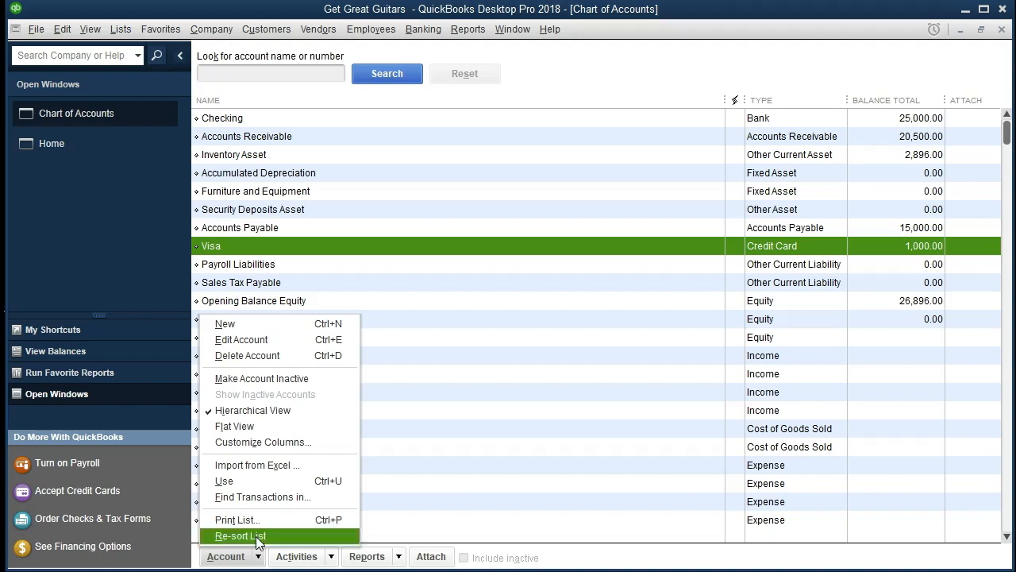
{"action": "left_click", "coordinate": [259, 324]}
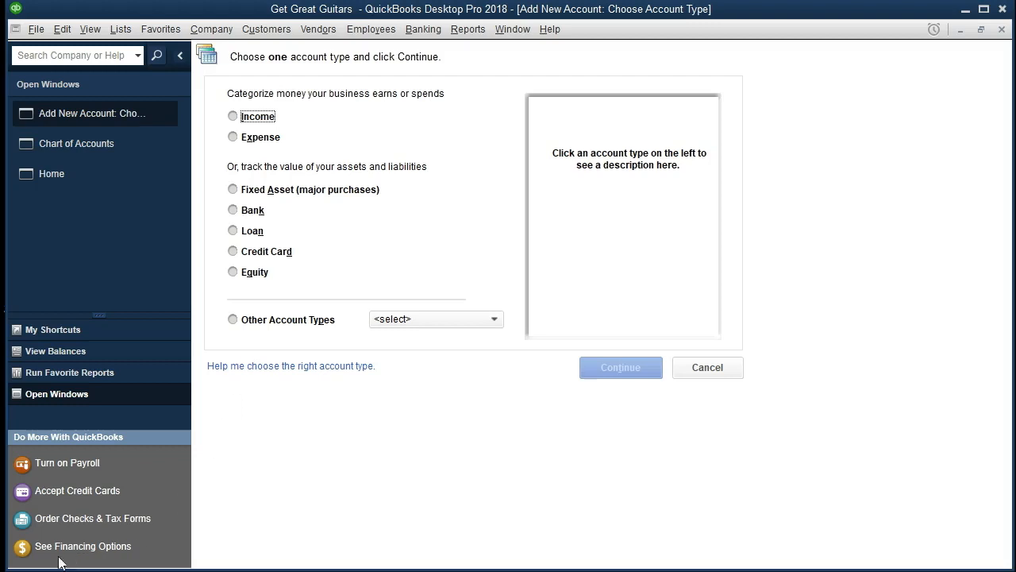
{"action": "key", "text": "Tab"}
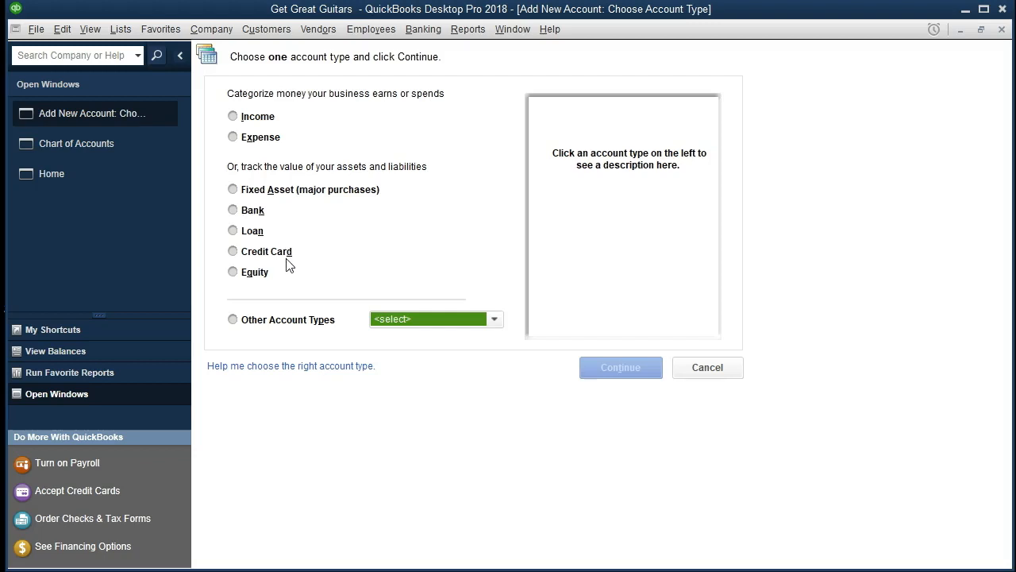
{"action": "left_click", "coordinate": [249, 322]}
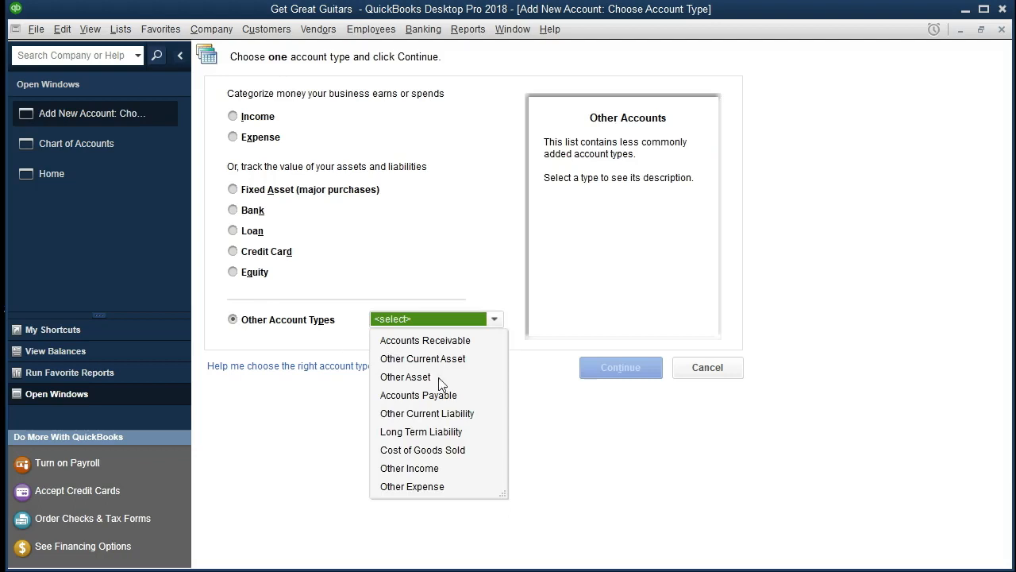
{"action": "left_click", "coordinate": [444, 433]}
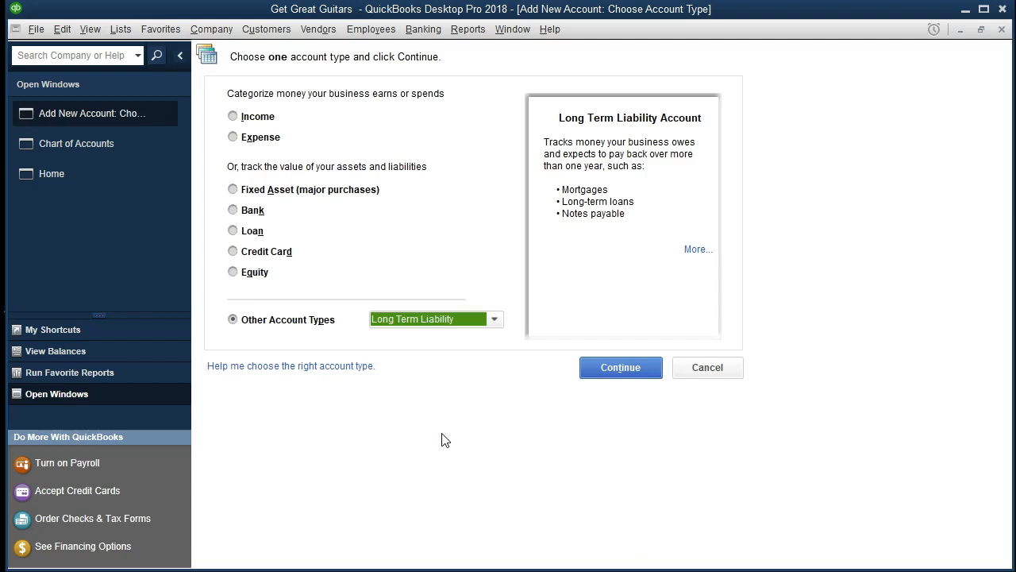
{"action": "left_click", "coordinate": [601, 374]}
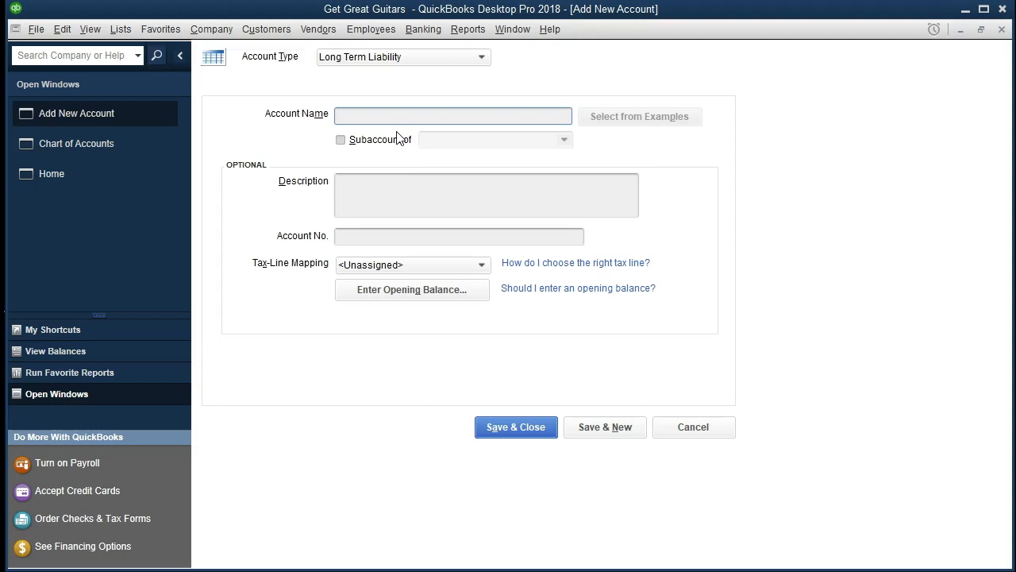
Name the new long term liability account Lone Payable.
{"action": "type", "text": "Lone Payable"}
{"action": "key", "text": "Tab"}
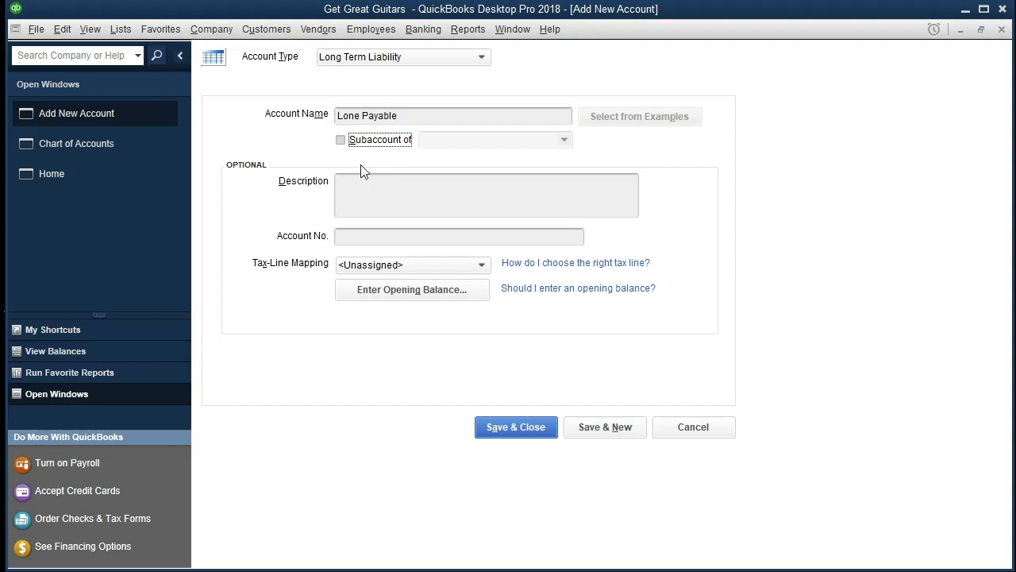
Enter an opening balance of 22,000.00 as of 12/31/2020 for the Lone Payable account.
{"action": "left_click", "coordinate": [347, 194]}
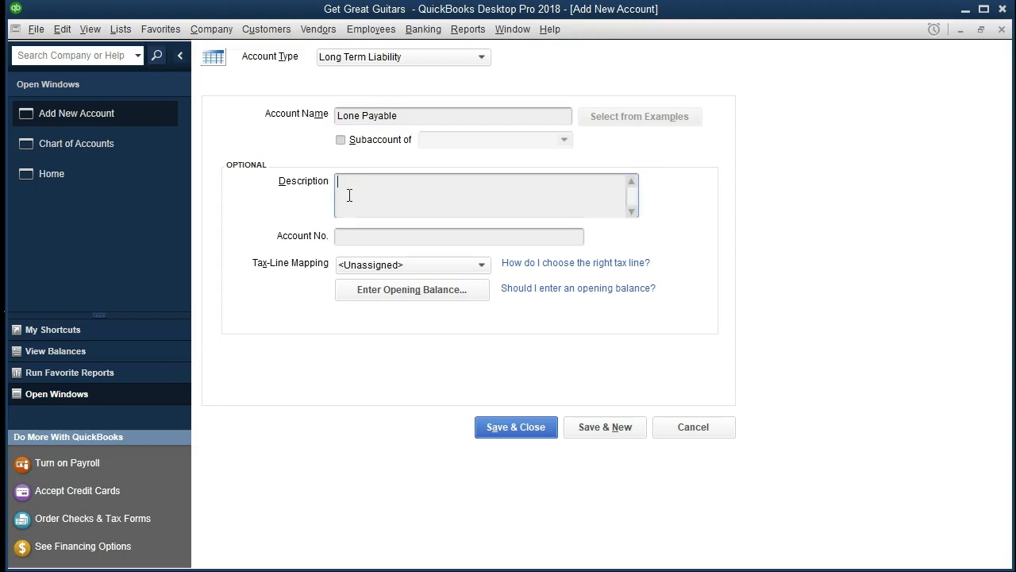
{"action": "key", "text": "Tab"}
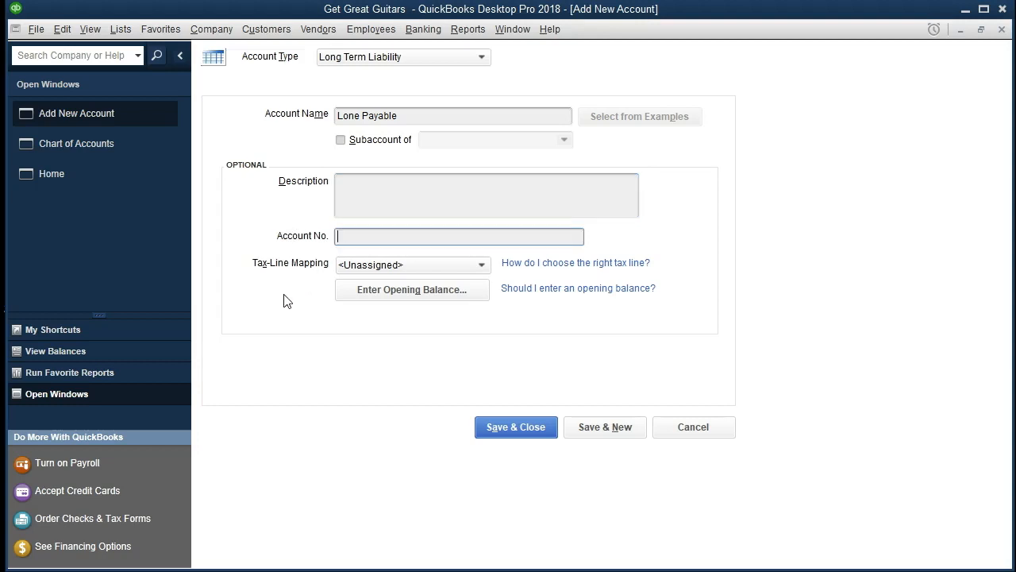
{"action": "left_click", "coordinate": [369, 301]}
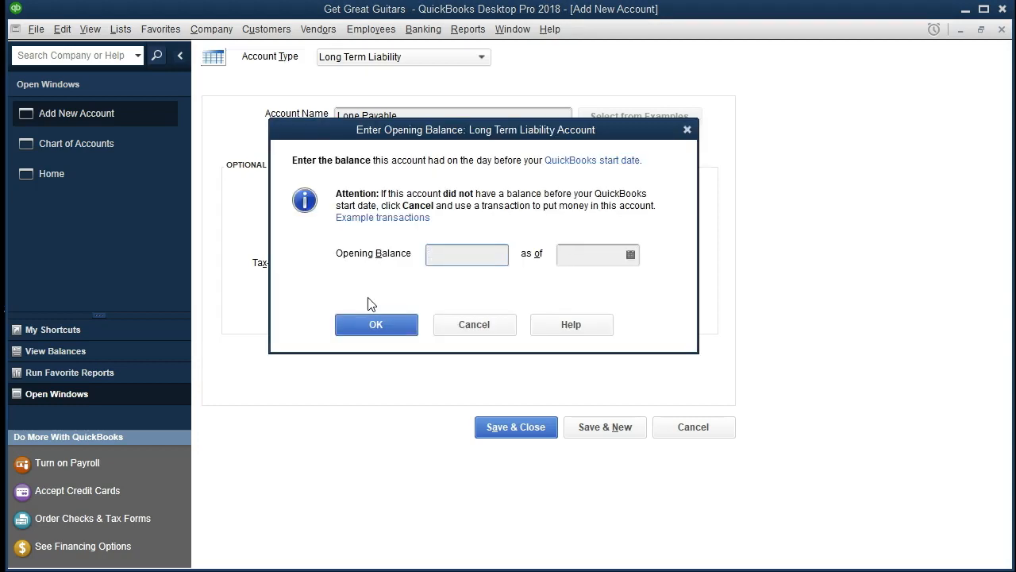
{"action": "type", "text": "22000"}
{"action": "key", "text": "Tab"}
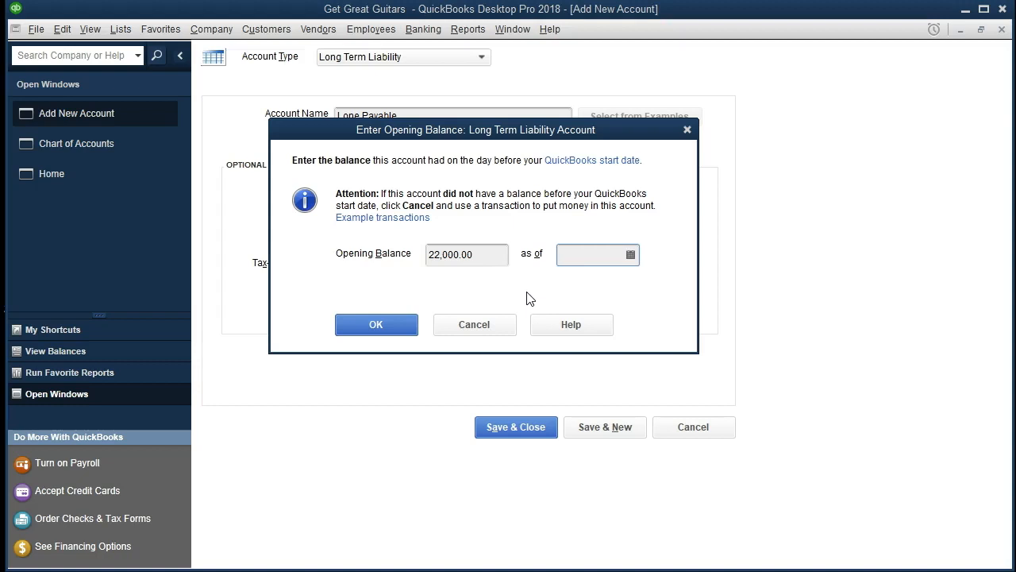
{"action": "type", "text": "12/31/20"}
{"action": "key", "text": "Tab"}
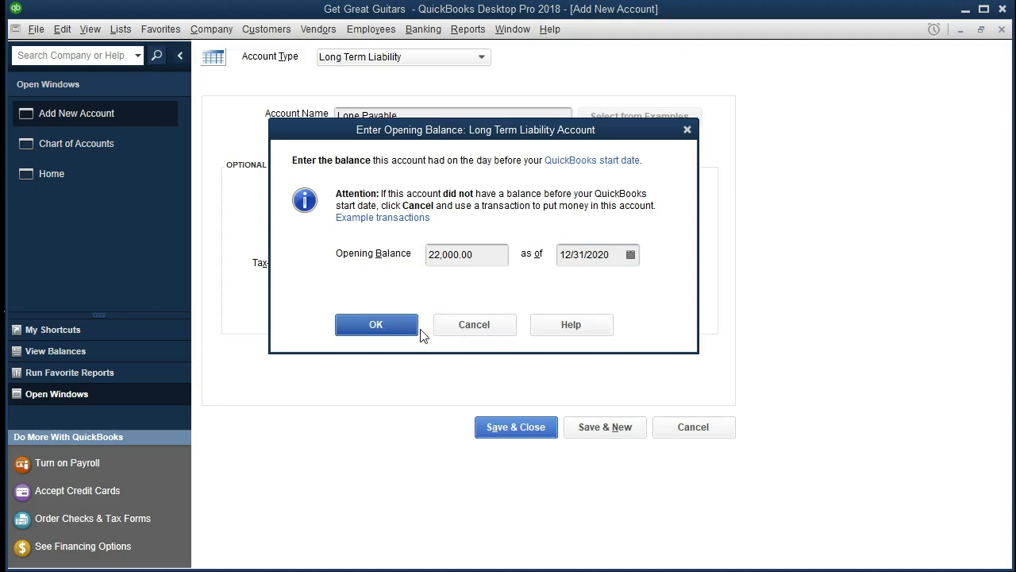
{"action": "left_click", "coordinate": [375, 326]}
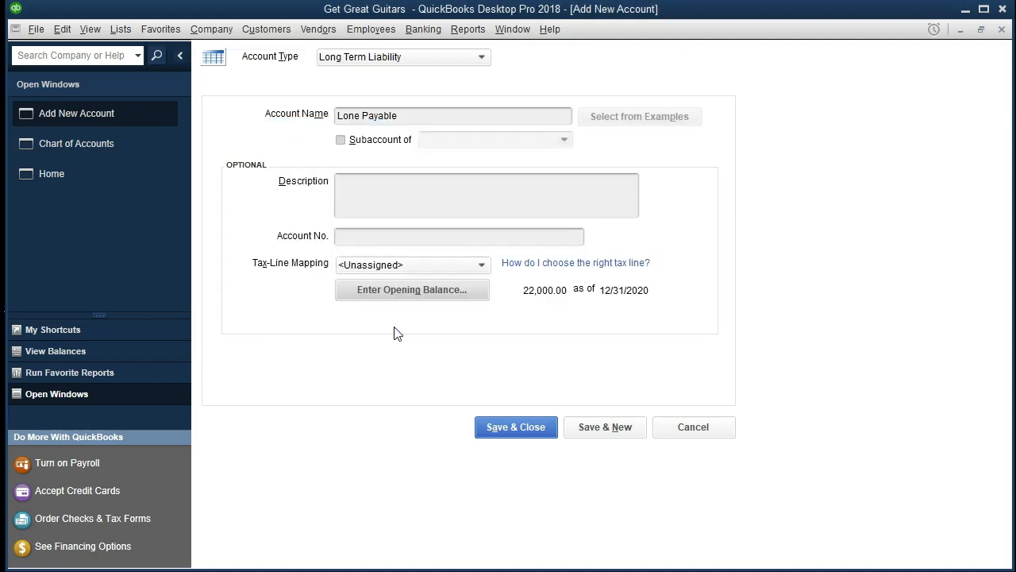
Save and close the Lone Payable account.
{"action": "left_click", "coordinate": [507, 433]}
{"action": "scroll", "coordinate": [506, 431], "scroll_direction": "up", "scroll_amount": 4}
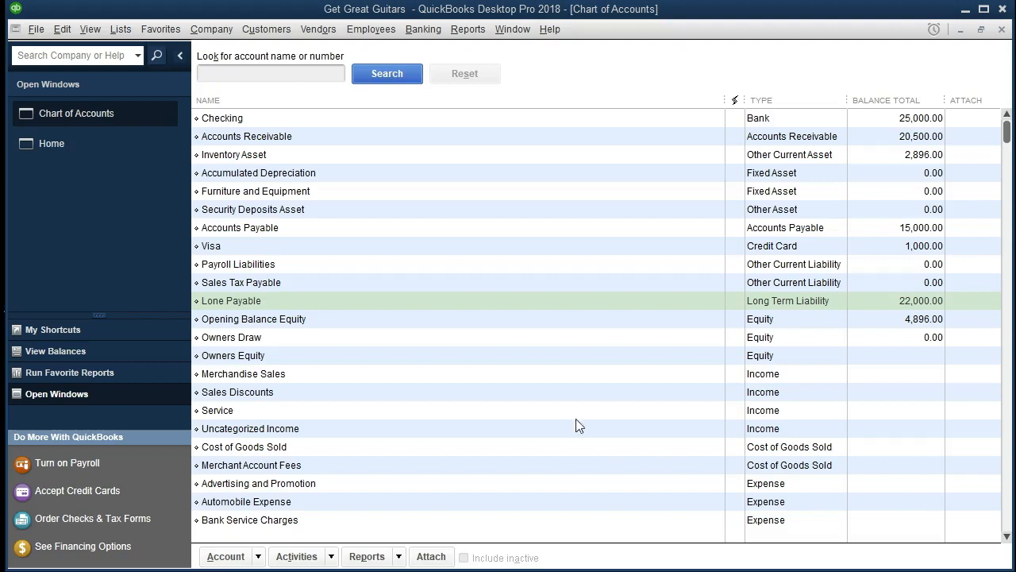
Edit the Furniture and Equipment account to add an opening balance of 75,000.00 as of 12/31/2020 and save it.
{"action": "left_click", "coordinate": [332, 196]}
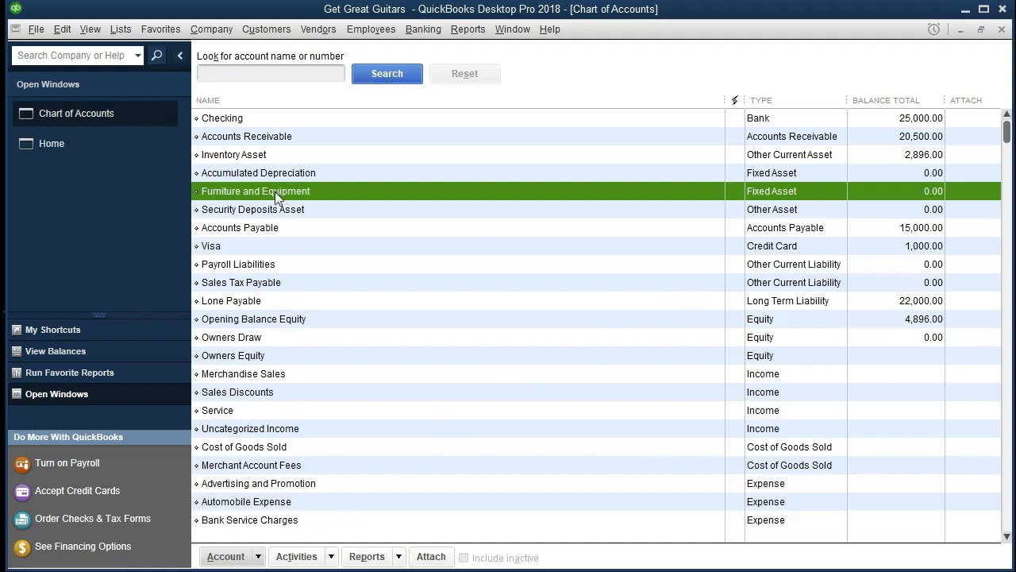
{"action": "left_click", "coordinate": [258, 557]}
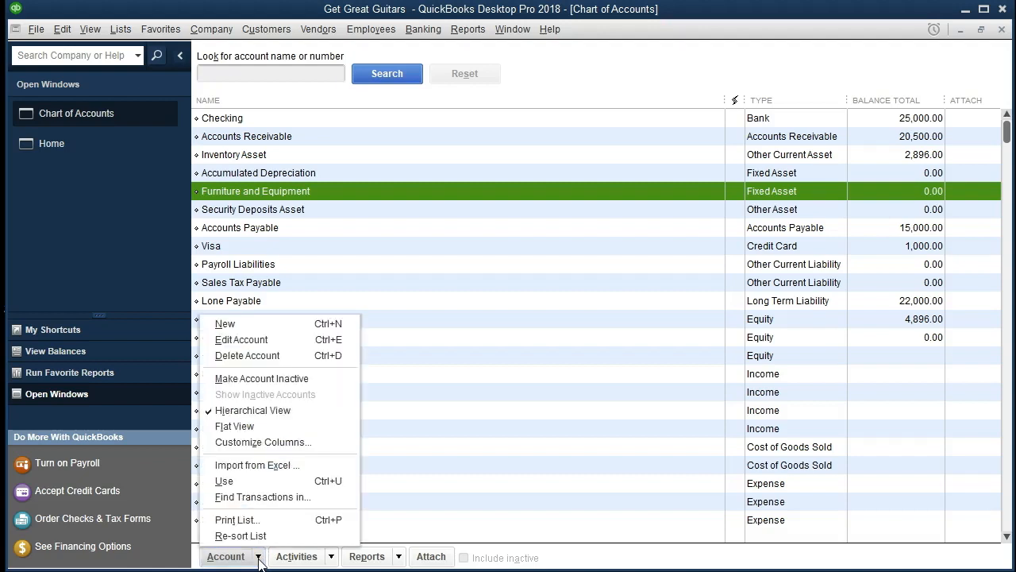
{"action": "left_click", "coordinate": [274, 339]}
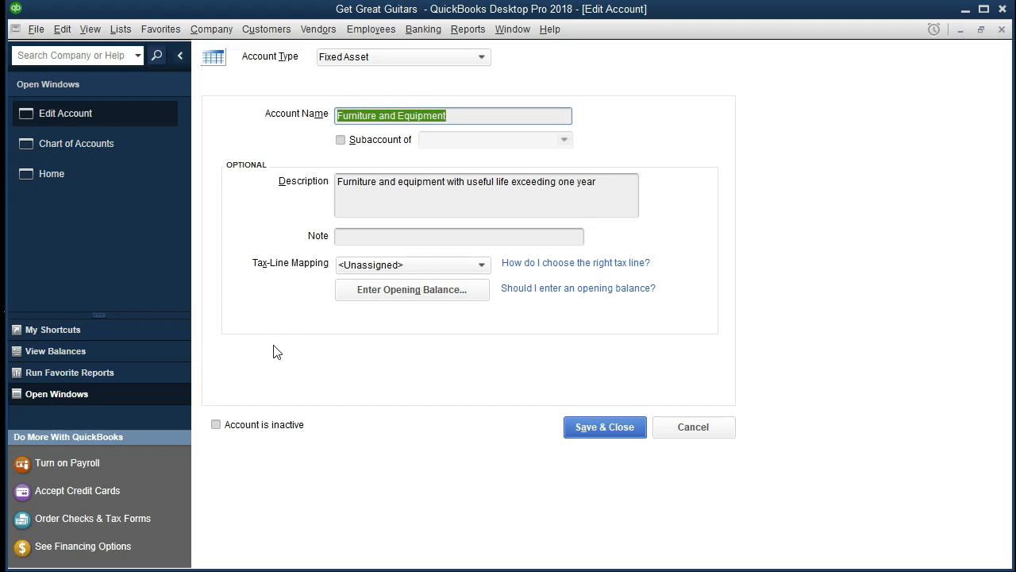
{"action": "left_click", "coordinate": [384, 297]}
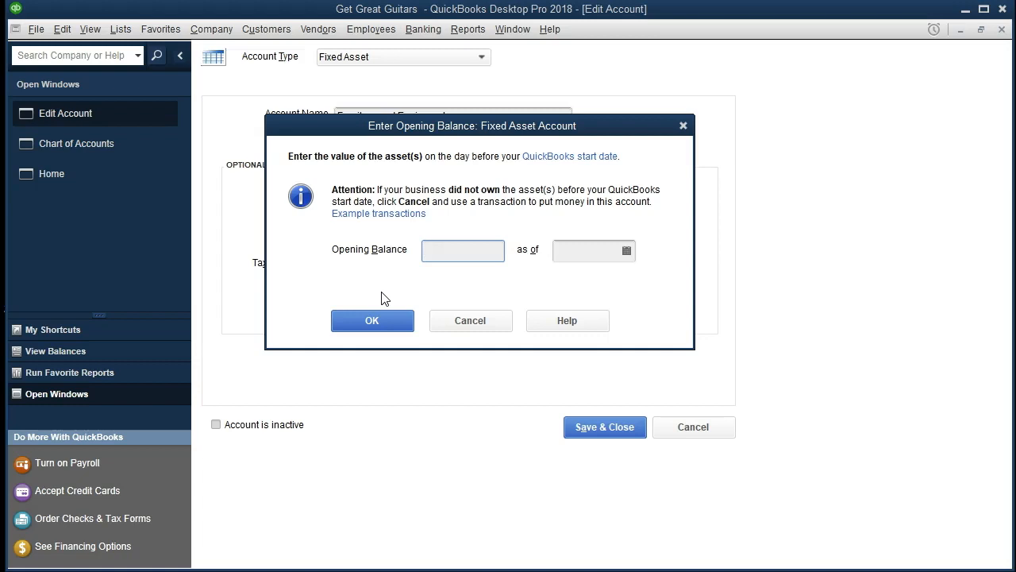
{"action": "type", "text": "75000"}
{"action": "key", "text": "Tab"}
{"action": "type", "text": "123120"}
{"action": "key", "text": "Tab"}
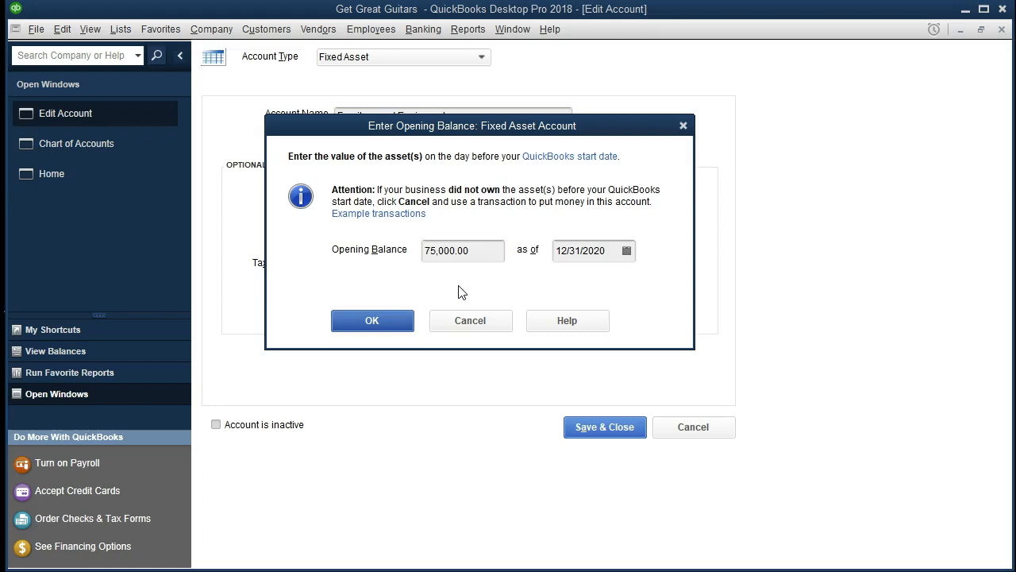
{"action": "left_click", "coordinate": [401, 320]}
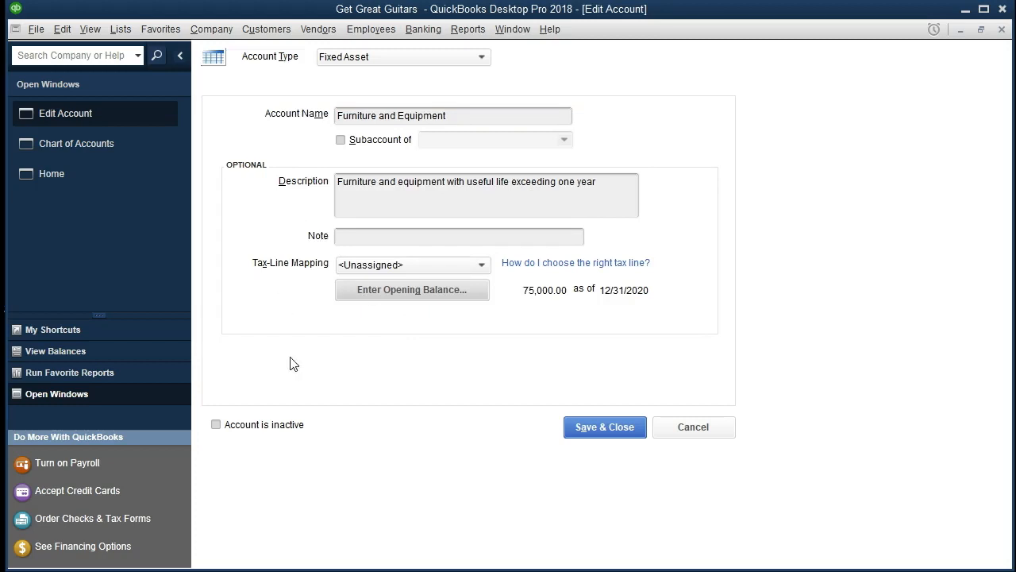
{"action": "left_click", "coordinate": [608, 429]}
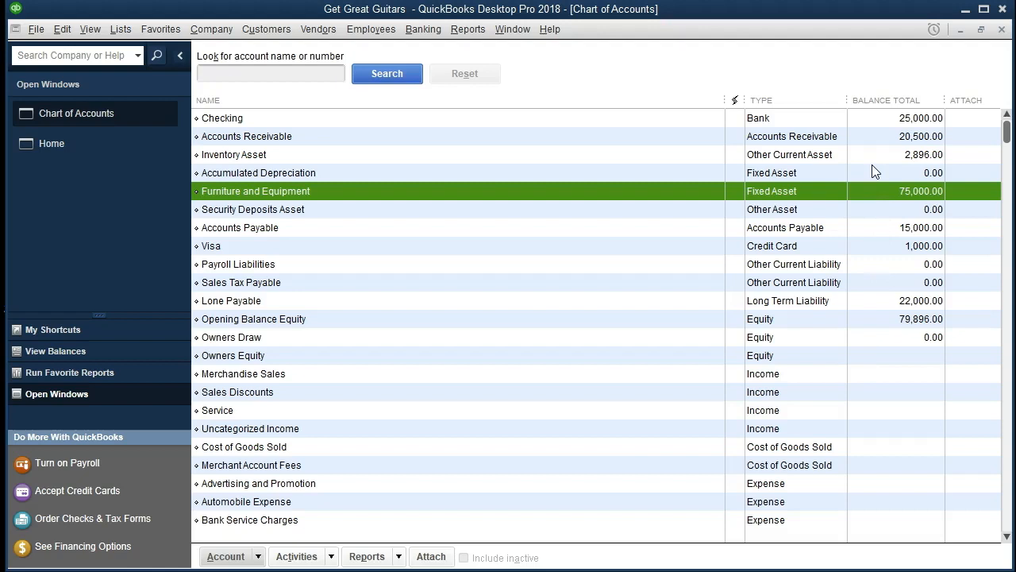
Step through the accounts in the Chart of Accounts to review their types and balances.
{"action": "left_click", "coordinate": [681, 125]}
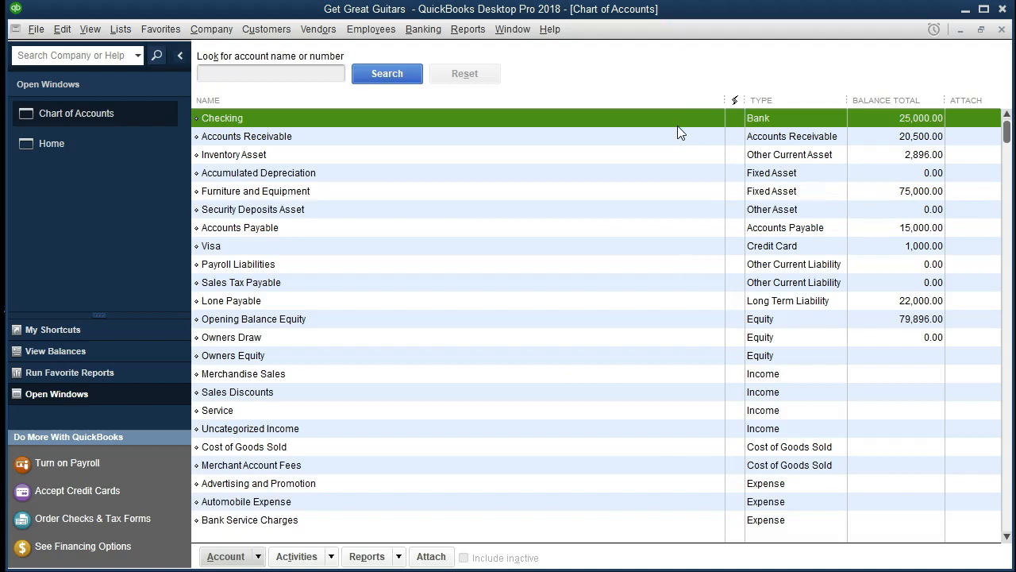
{"action": "key", "text": "Down"}
{"action": "key", "text": "Down"}
{"action": "key", "text": "Down"}
{"action": "key", "text": "Down"}
{"action": "key", "text": "Down"}
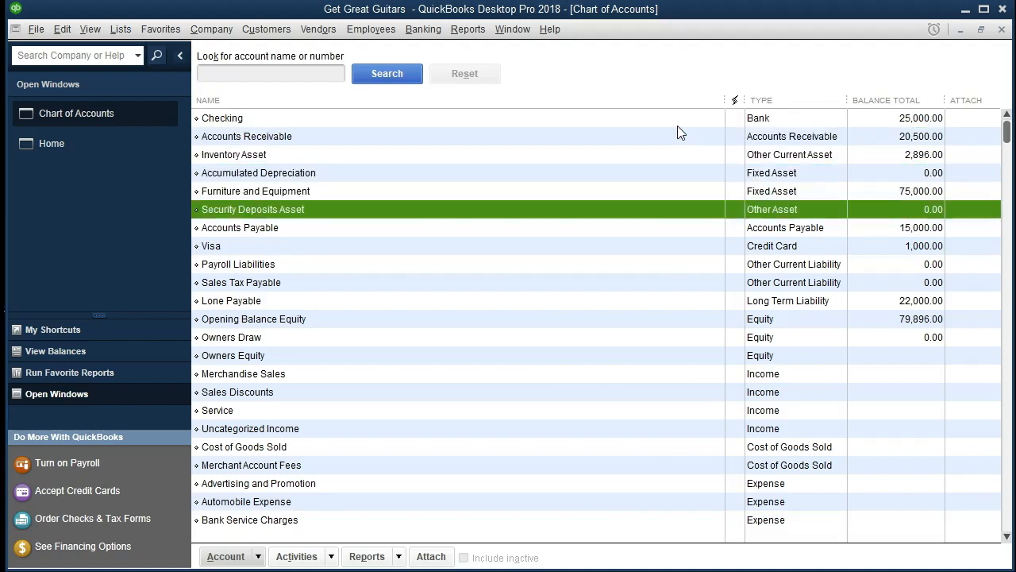
{"action": "key", "text": "Down"}
{"action": "key", "text": "Down"}
{"action": "key", "text": "Down"}
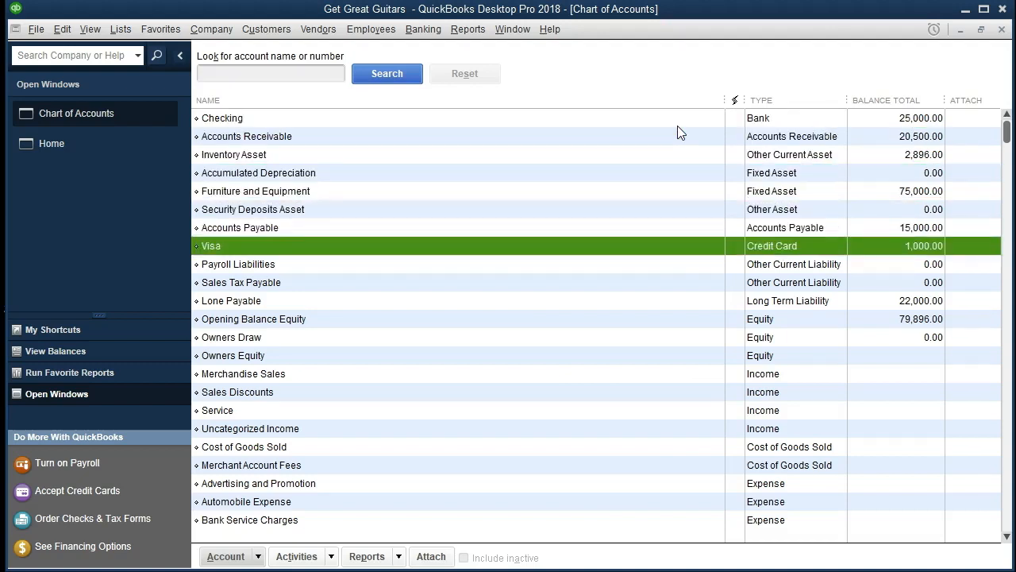
{"action": "key", "text": "Down"}
{"action": "key", "text": "Down"}
{"action": "key", "text": "Down"}
{"action": "key", "text": "Down"}
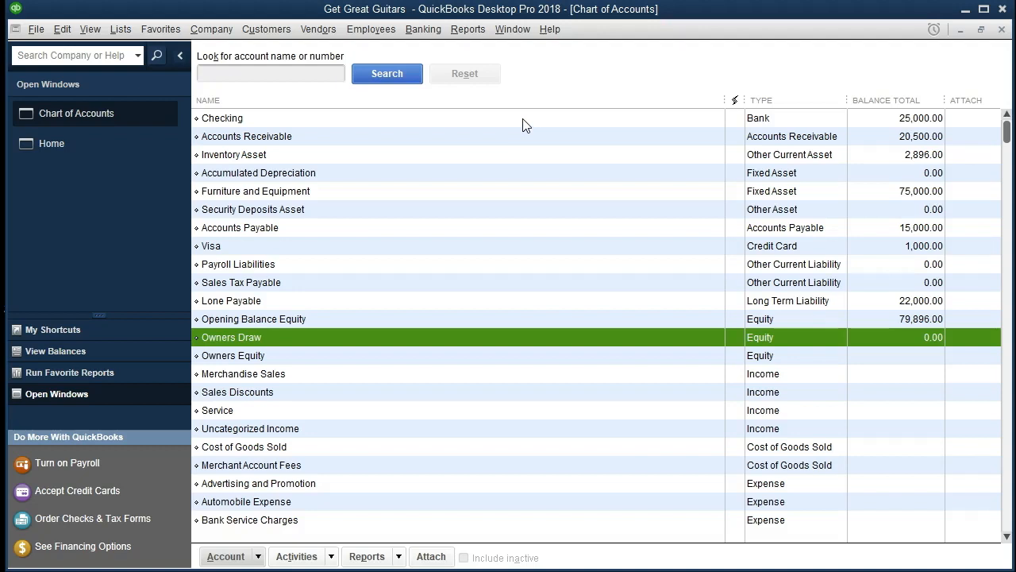
Open the Trial Balance report and set its date range from 01/01/2020 to 12/31/2020.
{"action": "left_click", "coordinate": [469, 30]}
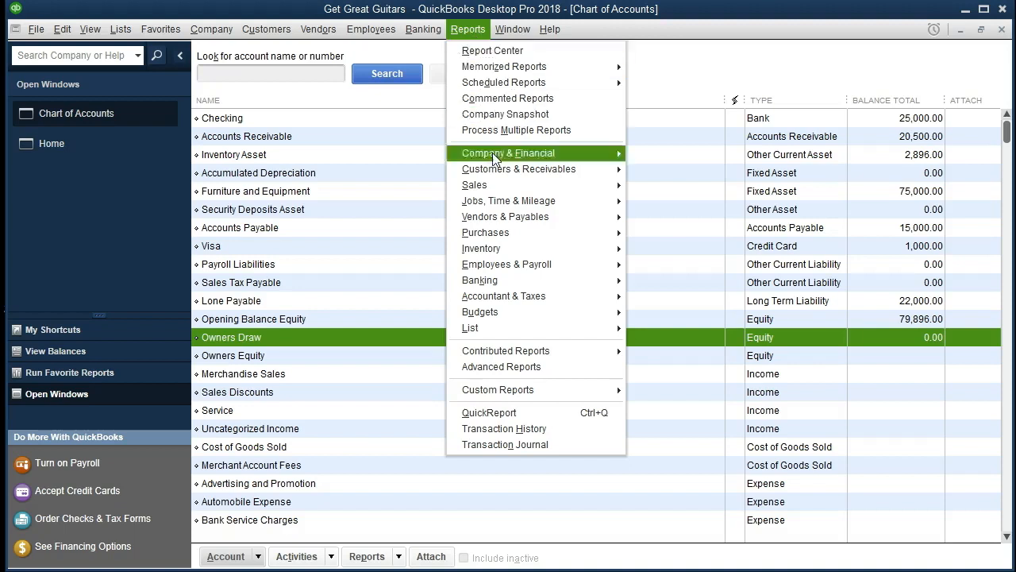
{"action": "mouse_move", "coordinate": [516, 294]}
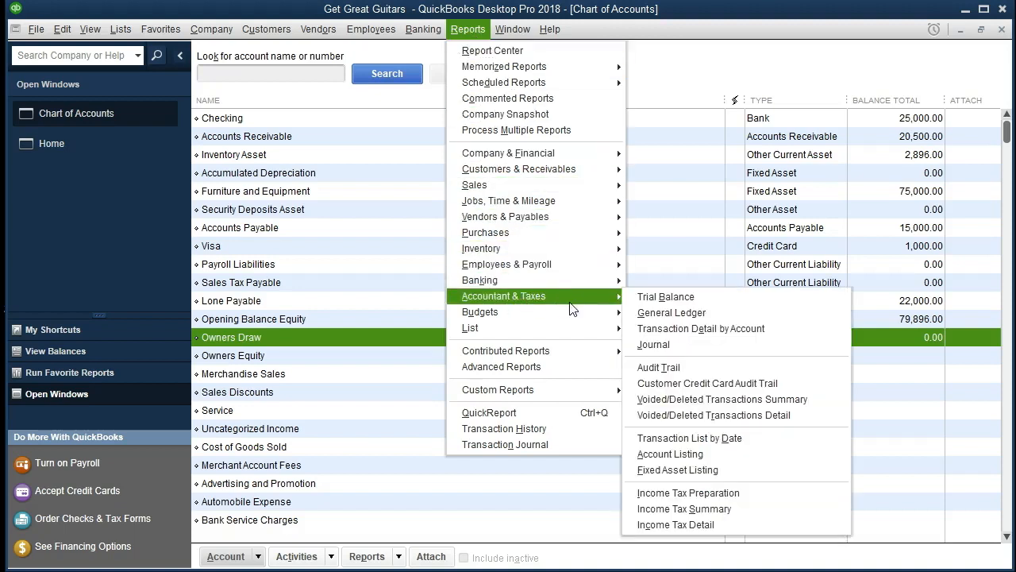
{"action": "left_click", "coordinate": [723, 300]}
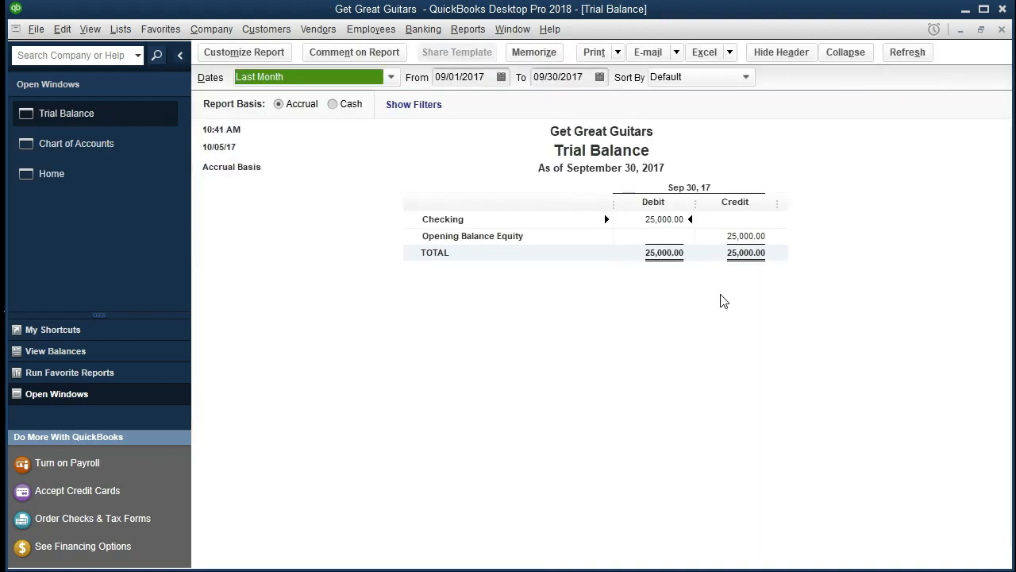
{"action": "key", "text": "Tab"}
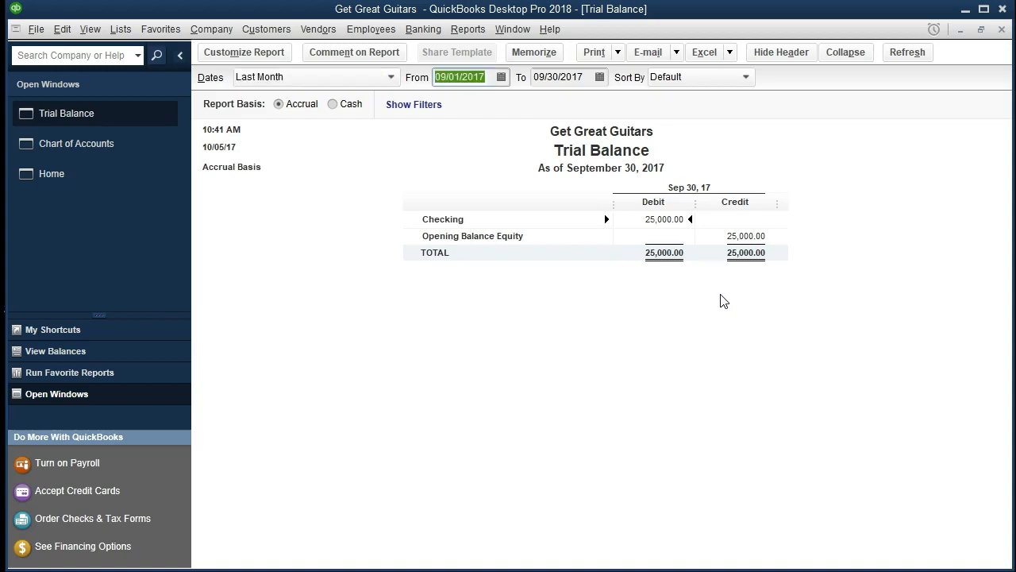
{"action": "type", "text": "01/01/2"}
{"action": "type", "text": "0"}
{"action": "key", "text": "Tab"}
{"action": "type", "text": "12/31"}
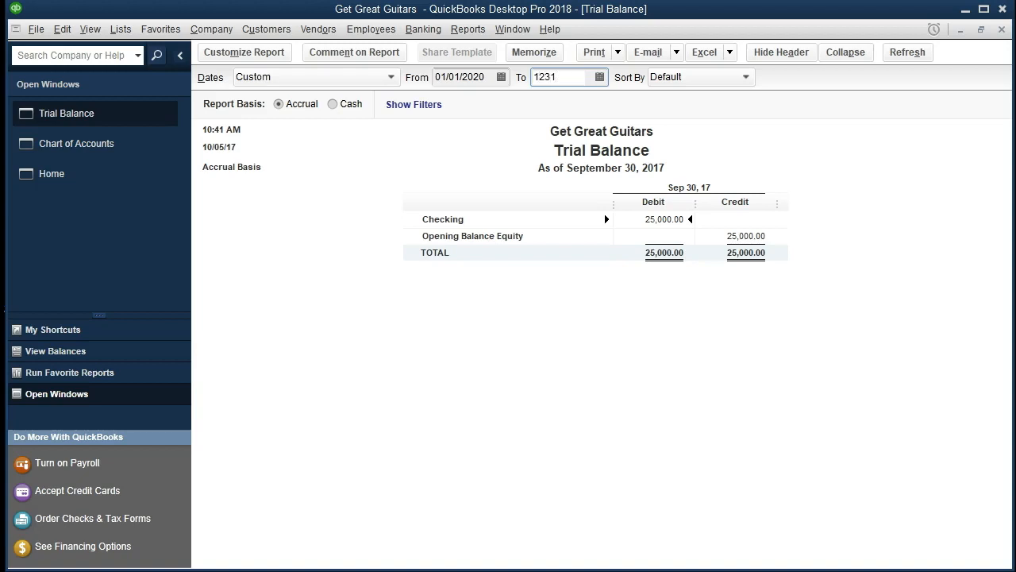
{"action": "type", "text": "/20"}
{"action": "key", "text": "Tab"}
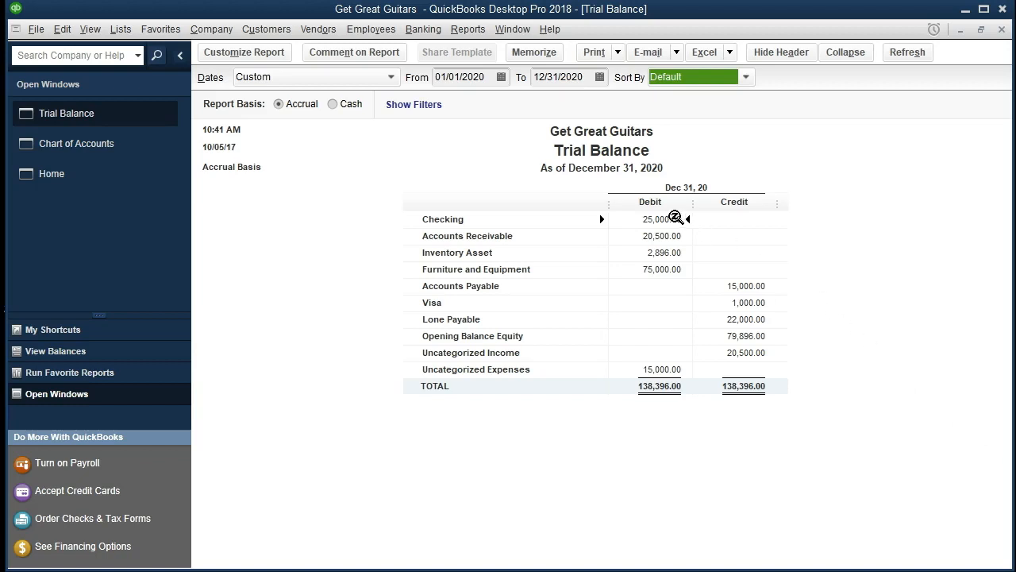
Step through the Trial Balance rows to review each account's debit and credit balance.
{"action": "left_click", "coordinate": [674, 215]}
{"action": "key", "text": "Down"}
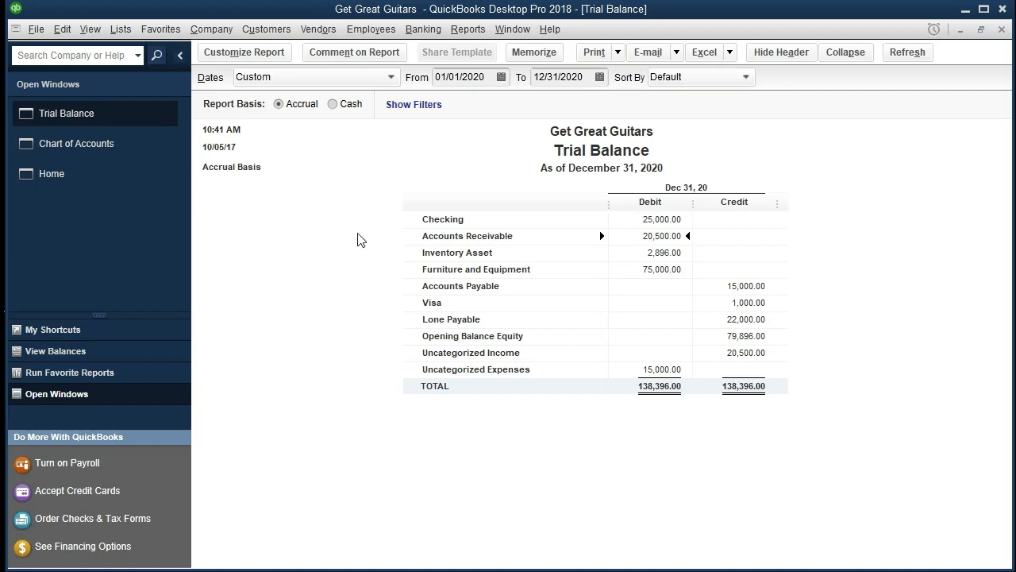
{"action": "key", "text": "Down"}
{"action": "key", "text": "Down"}
{"action": "key", "text": "Down"}
{"action": "key", "text": "Right"}
{"action": "key", "text": "Down"}
{"action": "key", "text": "Down"}
{"action": "key", "text": "Down"}
{"action": "key", "text": "Down"}
{"action": "key", "text": "Down"}
{"action": "key", "text": "Up"}
{"action": "key", "text": "Up"}
Drill into the Checking balance to view its transactions, then close the detail report.
{"action": "left_click", "coordinate": [643, 220]}
{"action": "double_click", "coordinate": [662, 219]}
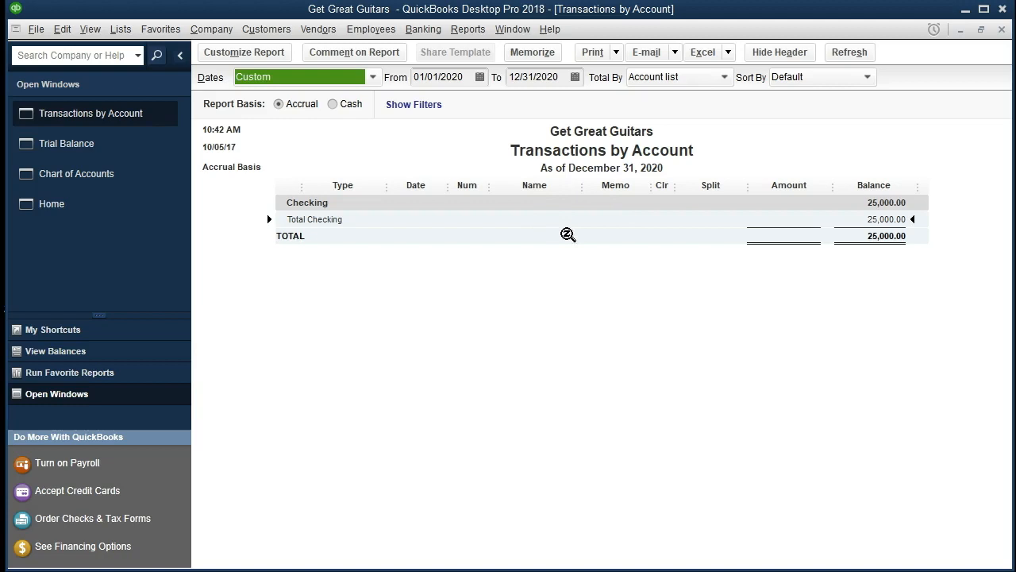
{"action": "double_click", "coordinate": [878, 220]}
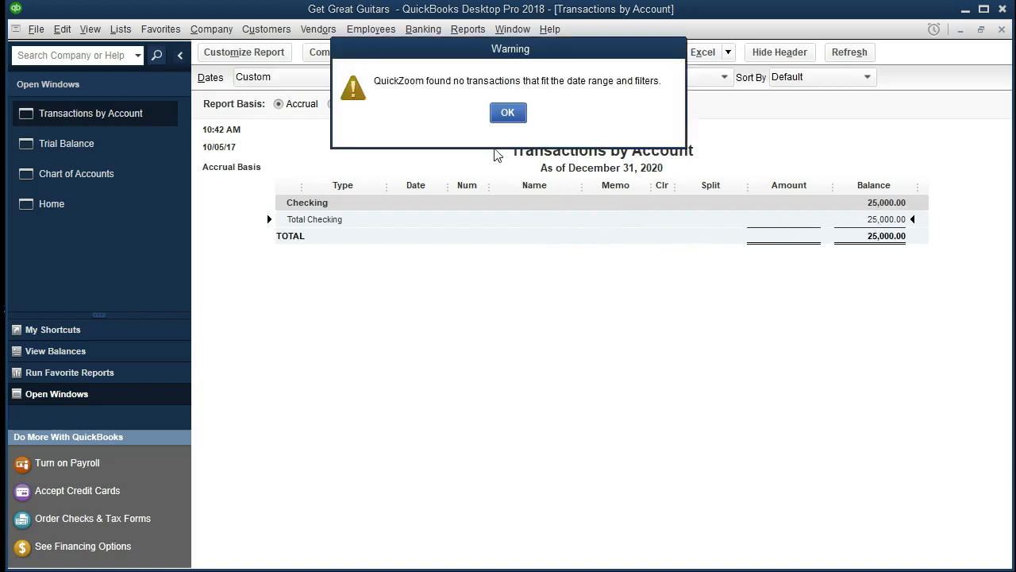
{"action": "left_click", "coordinate": [511, 115]}
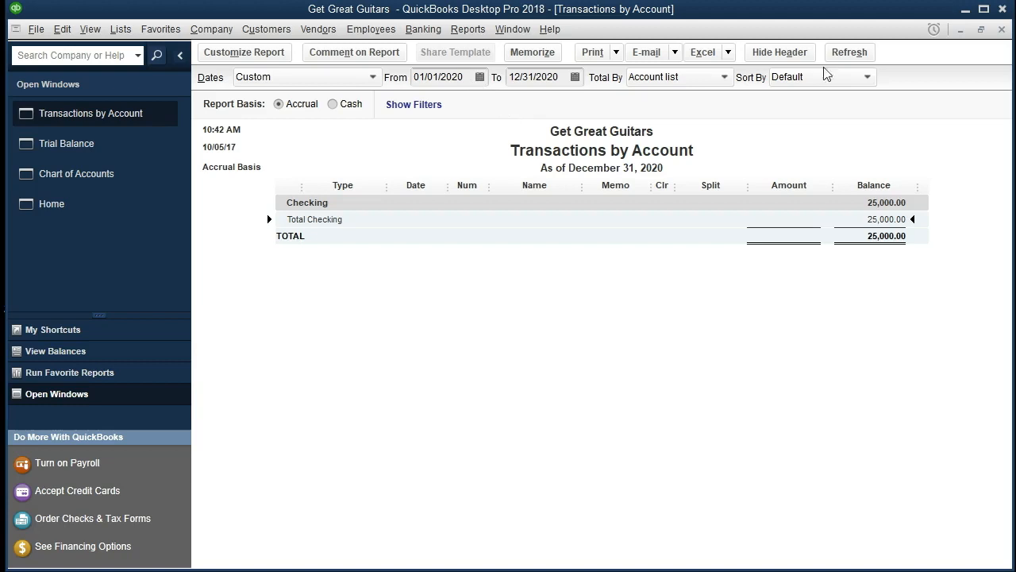
{"action": "left_click", "coordinate": [1003, 30]}
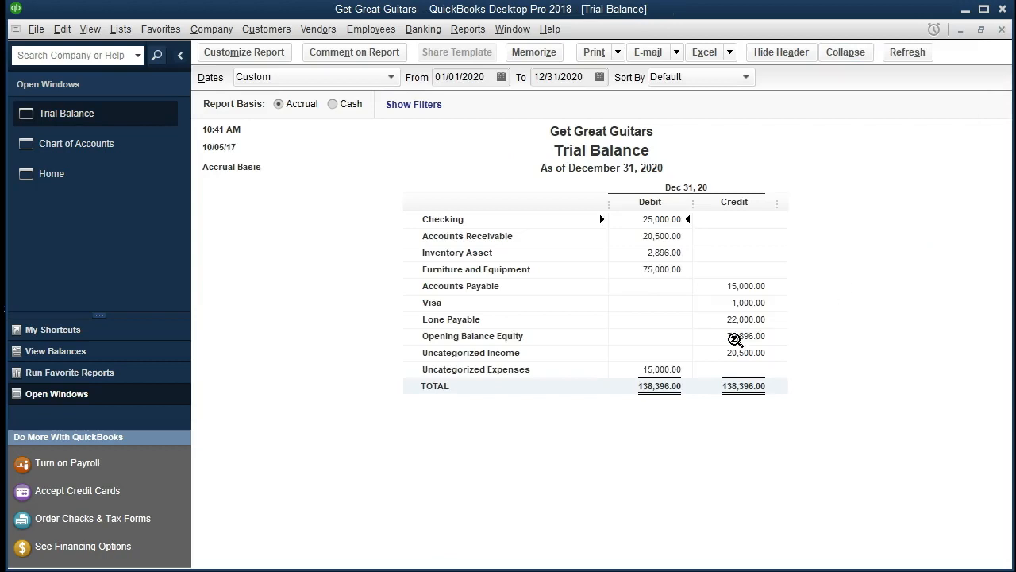
Drill into the Opening Balance Equity balance and set the detail report's start date to 01/01/2017.
{"action": "double_click", "coordinate": [735, 339]}
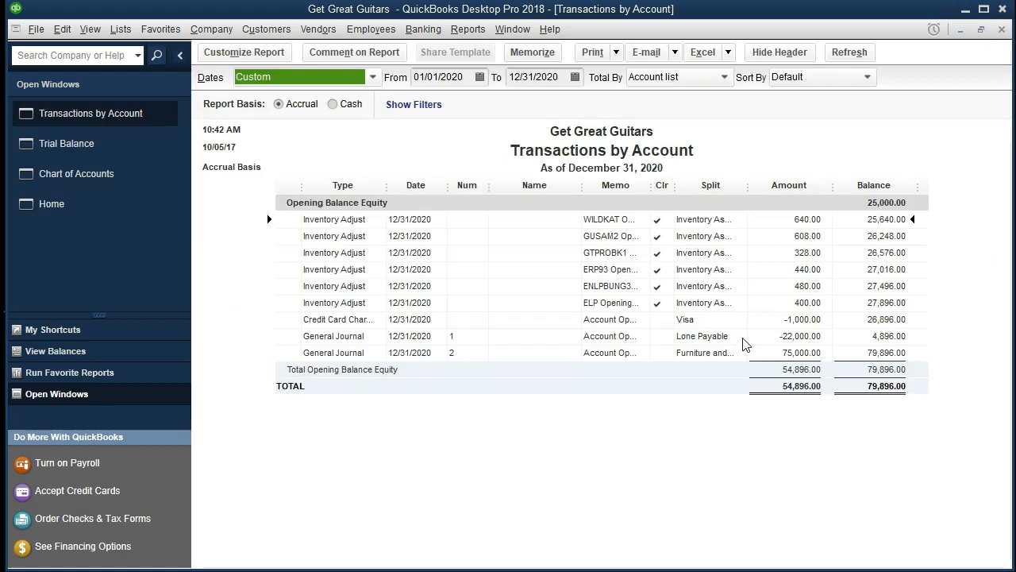
{"action": "left_click", "coordinate": [471, 72]}
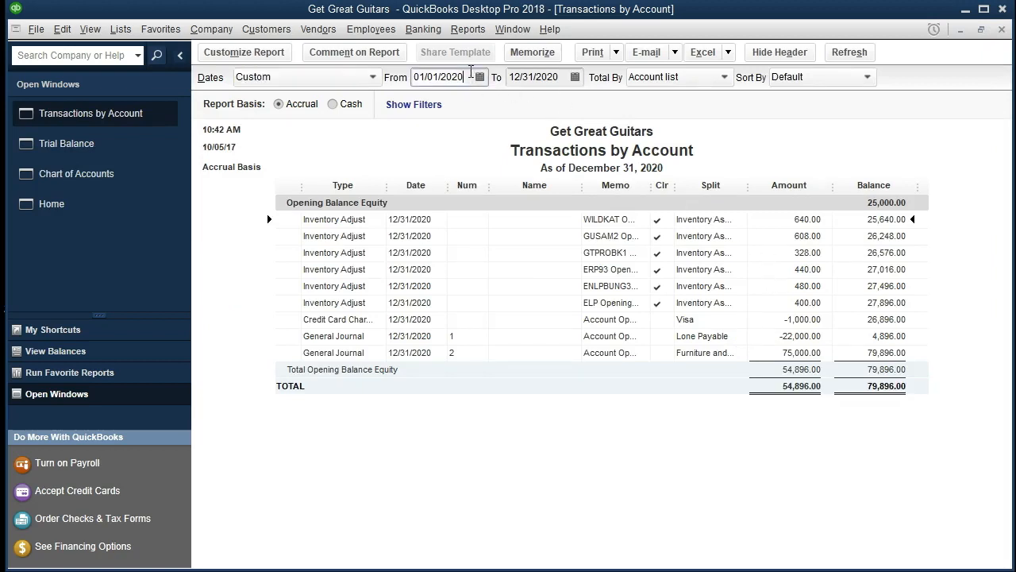
{"action": "key", "text": "BackSpace"}
{"action": "key", "text": "BackSpace"}
{"action": "type", "text": "18"}
{"action": "key", "text": "BackSpace"}
{"action": "type", "text": "7"}
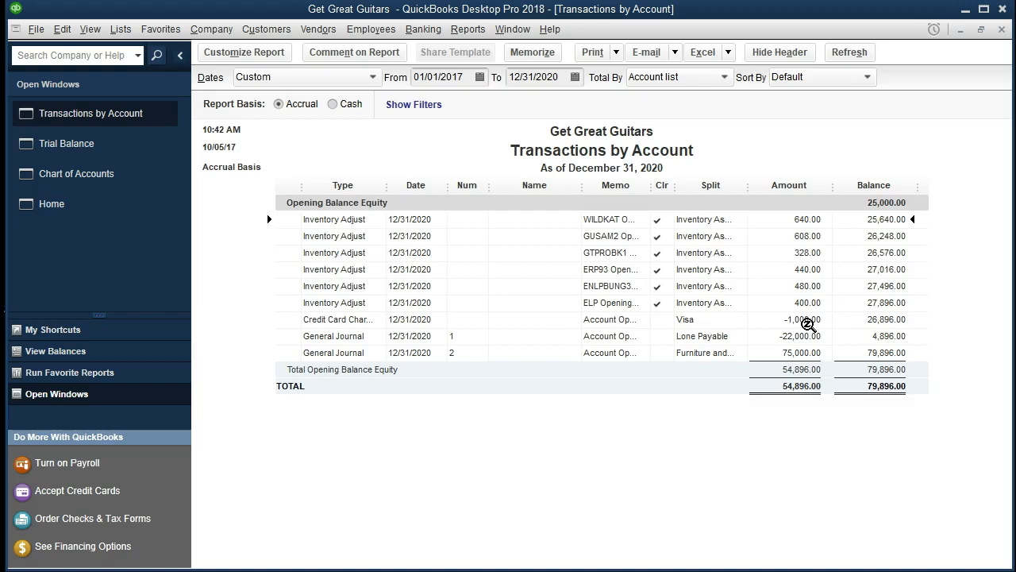
Review the Opening Balance Equity transactions, close the detail report, and inspect the Trial Balance figures.
{"action": "left_click", "coordinate": [807, 324]}
{"action": "left_click", "coordinate": [806, 335]}
{"action": "left_click", "coordinate": [804, 353]}
{"action": "left_click", "coordinate": [1002, 30]}
{"action": "left_click", "coordinate": [626, 272]}
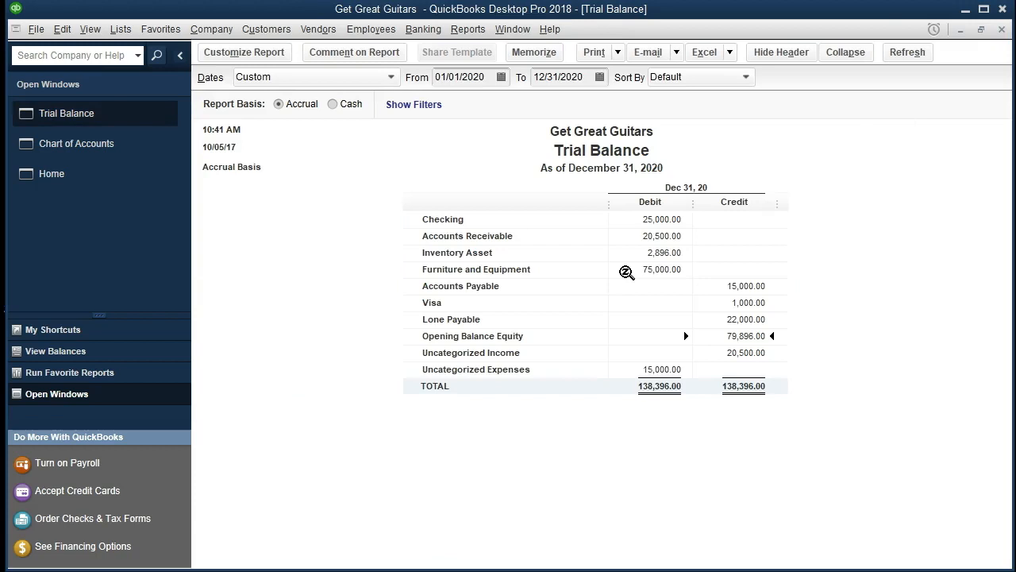
{"action": "left_click", "coordinate": [744, 355]}
{"action": "left_click", "coordinate": [671, 371]}
Open the Profit & Loss Standard report for 01/01/2020 through 12/31/2020.
{"action": "left_click", "coordinate": [459, 30]}
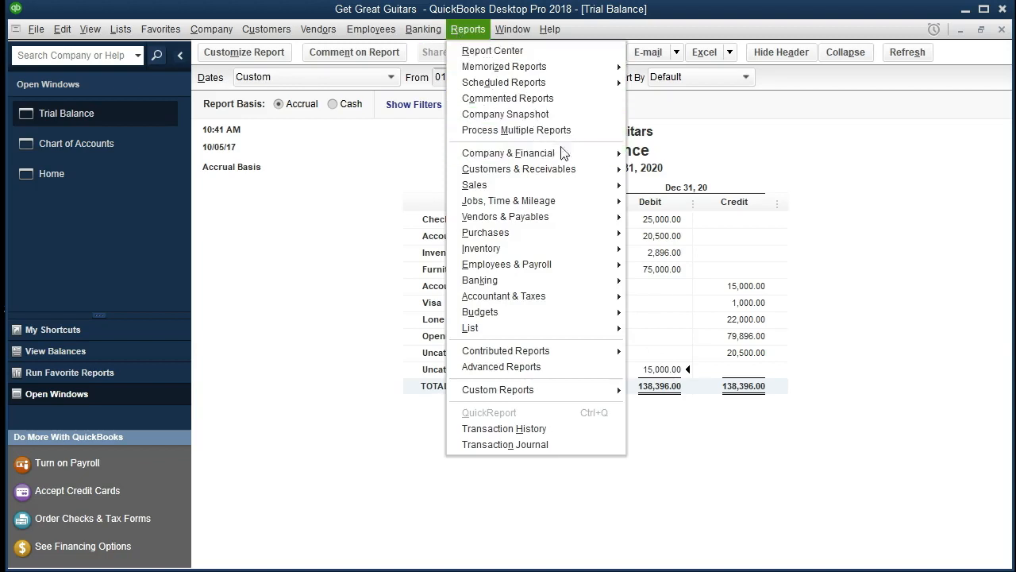
{"action": "mouse_move", "coordinate": [575, 159]}
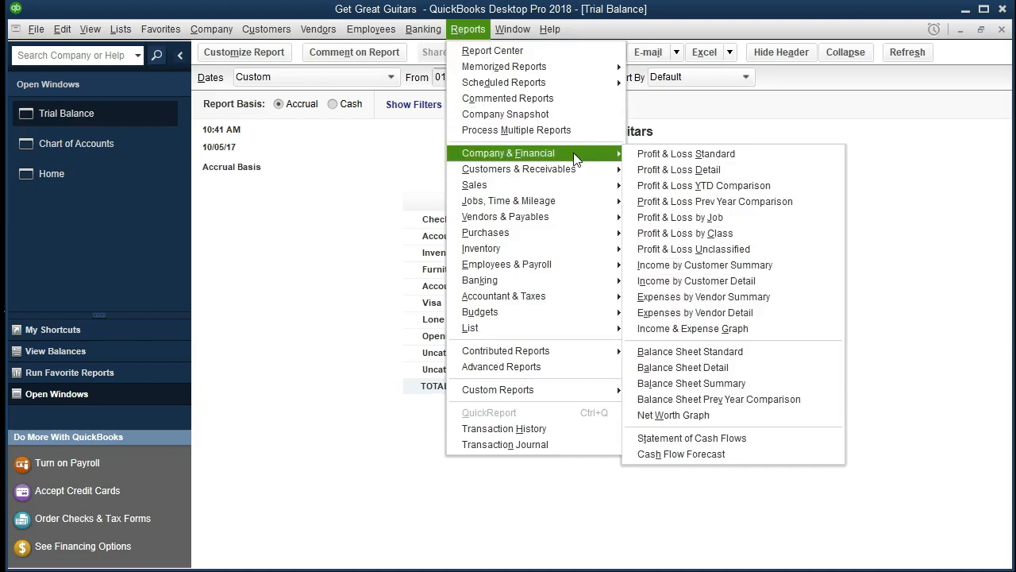
{"action": "left_click", "coordinate": [756, 159]}
{"action": "key", "text": "Tab"}
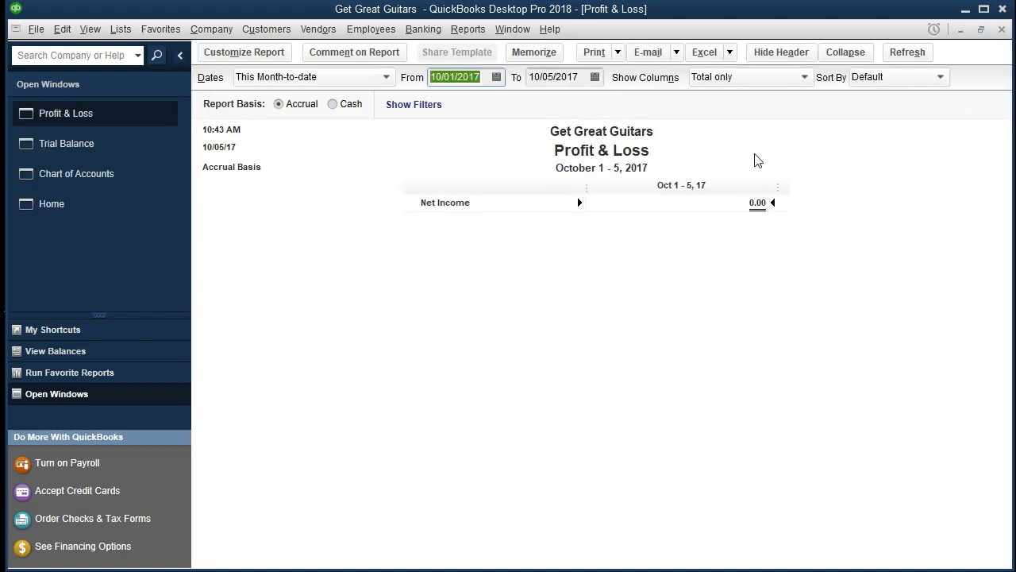
{"action": "type", "text": "0"}
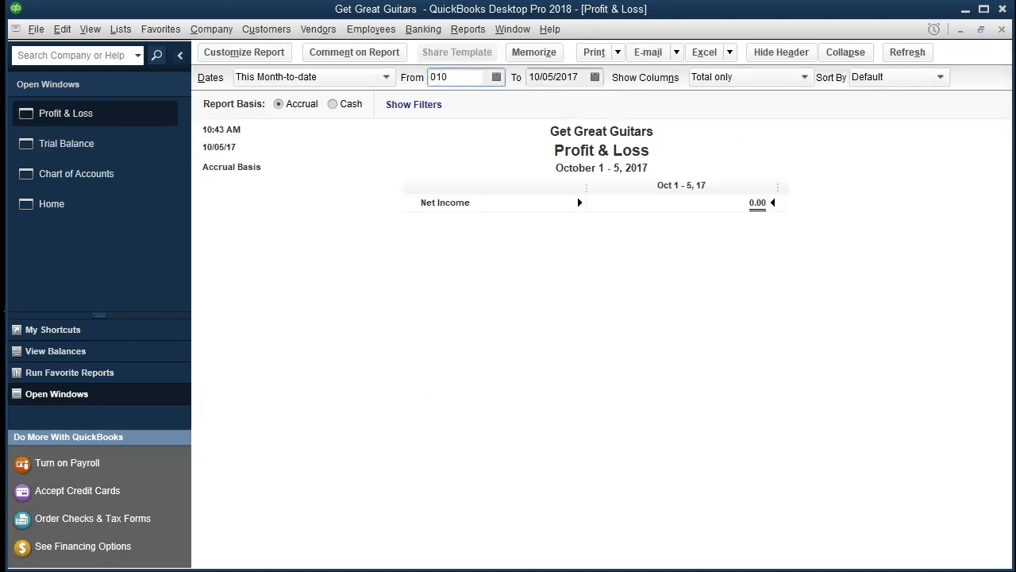
{"action": "type", "text": "1/01/2020"}
{"action": "key", "text": "Tab"}
{"action": "type", "text": "12"}
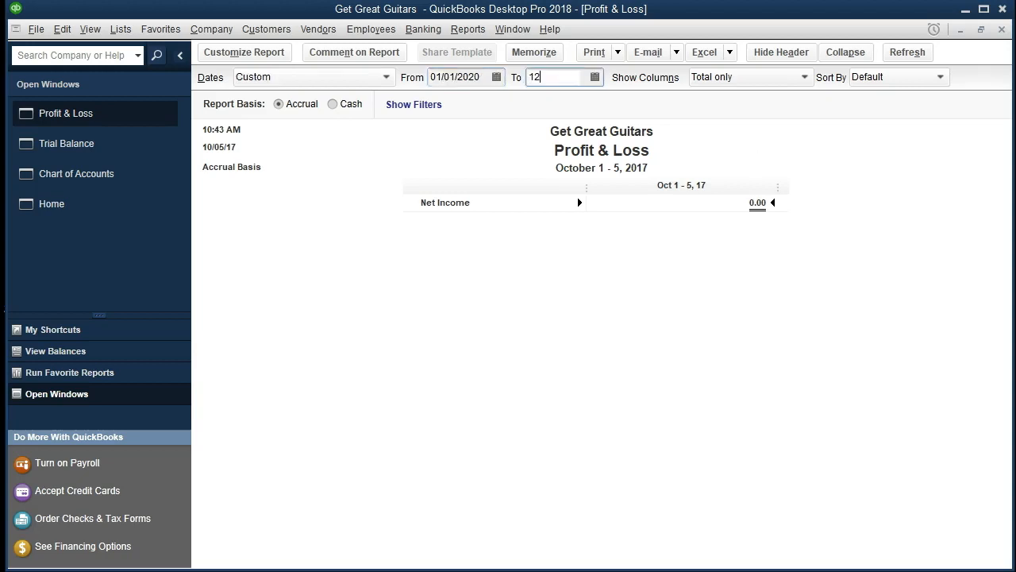
{"action": "type", "text": "3120"}
{"action": "key", "text": "Tab"}
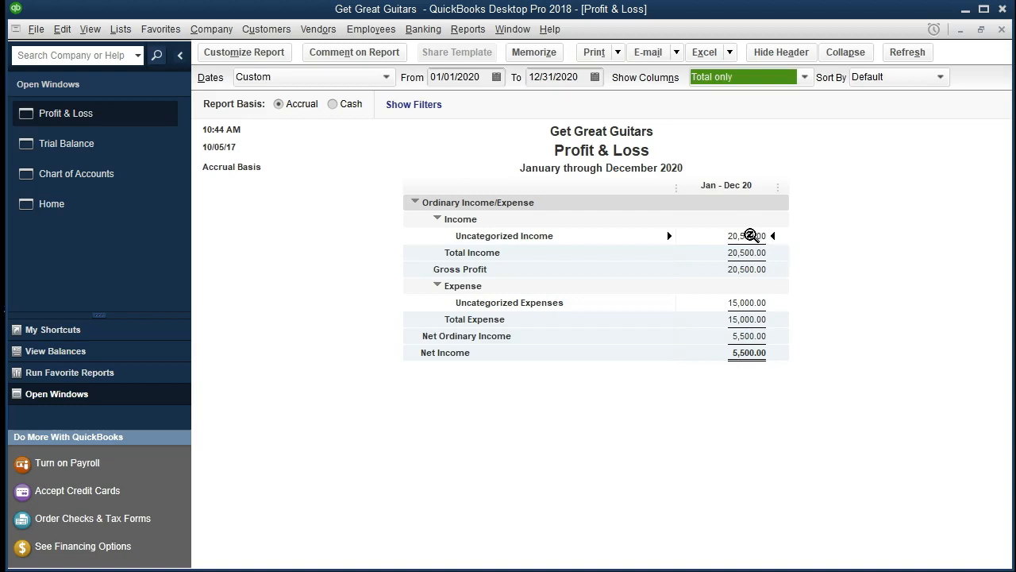
Drill into Uncategorized Income, then close the Profit & Loss report without memorizing it.
{"action": "double_click", "coordinate": [750, 236]}
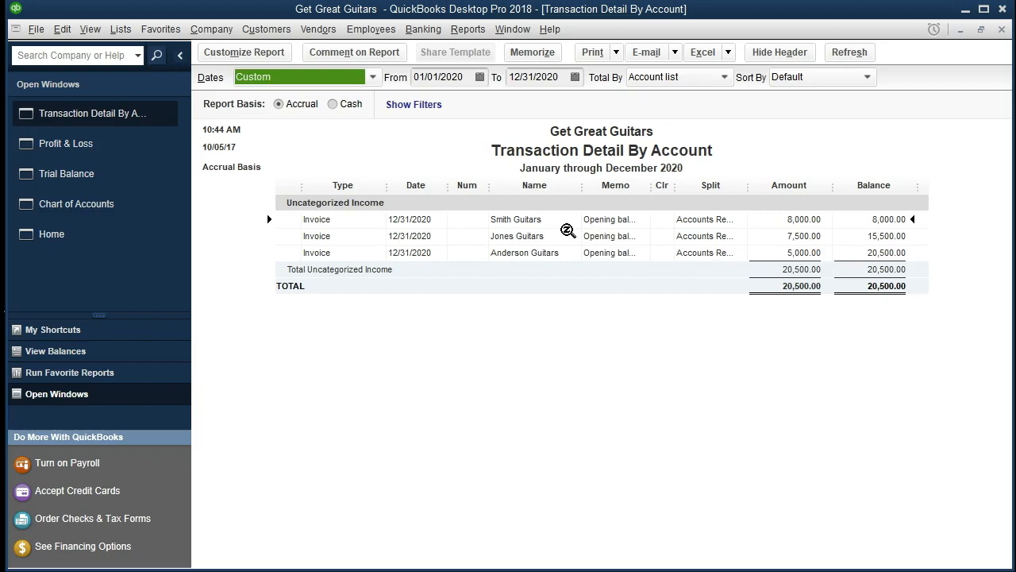
{"action": "left_click", "coordinate": [1002, 31]}
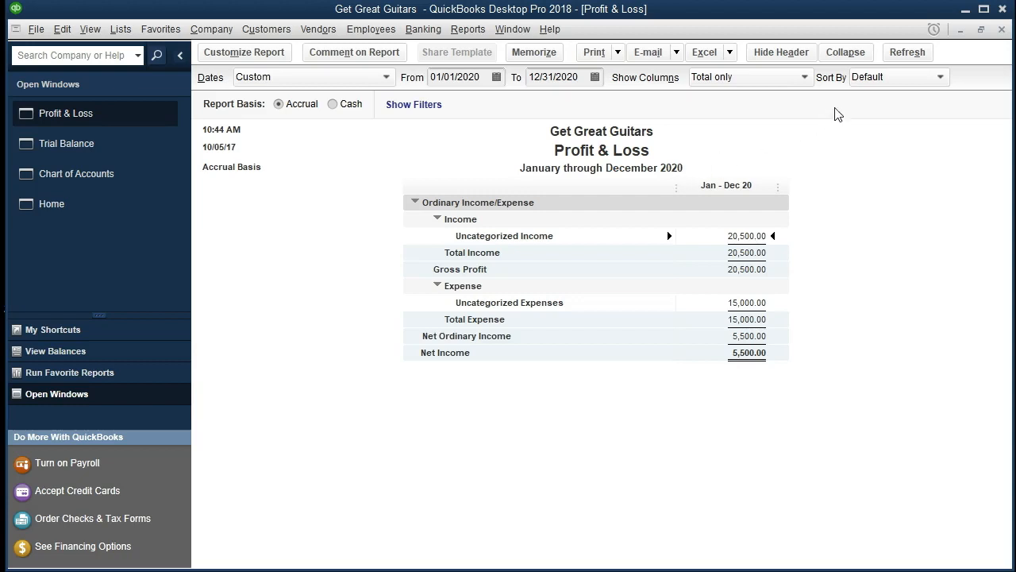
{"action": "left_click", "coordinate": [1002, 28]}
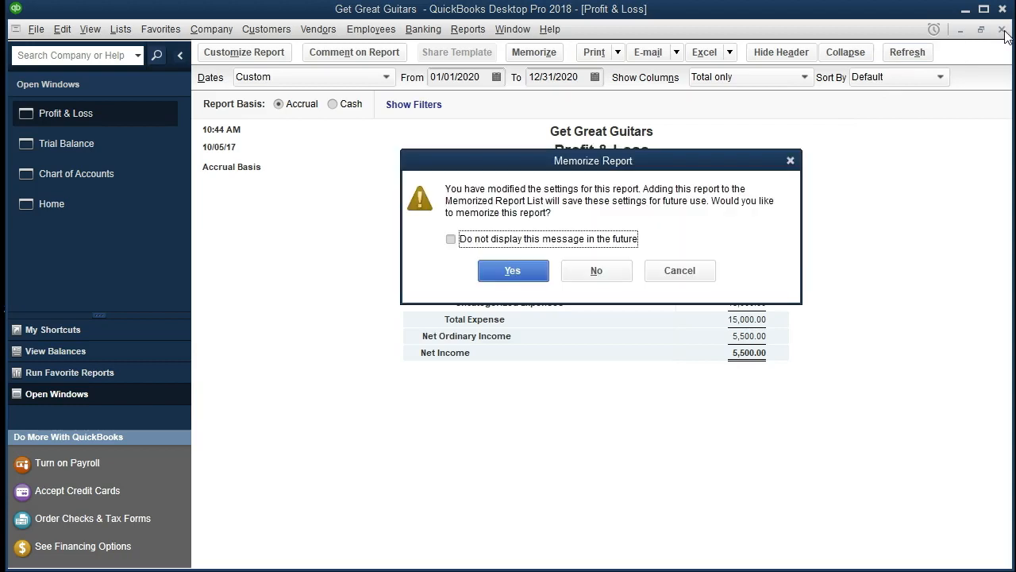
{"action": "left_click", "coordinate": [596, 271]}
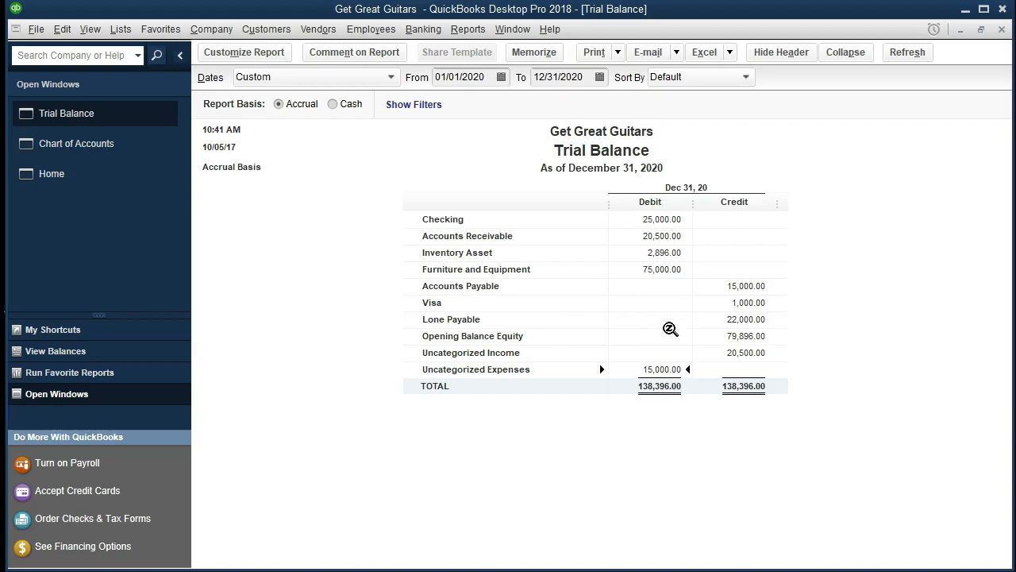
Set the Trial Balance date range to 01/01/2021 through 01/01/2021.
{"action": "left_click", "coordinate": [756, 336]}
{"action": "left_click", "coordinate": [492, 74]}
{"action": "type", "text": "0101"}
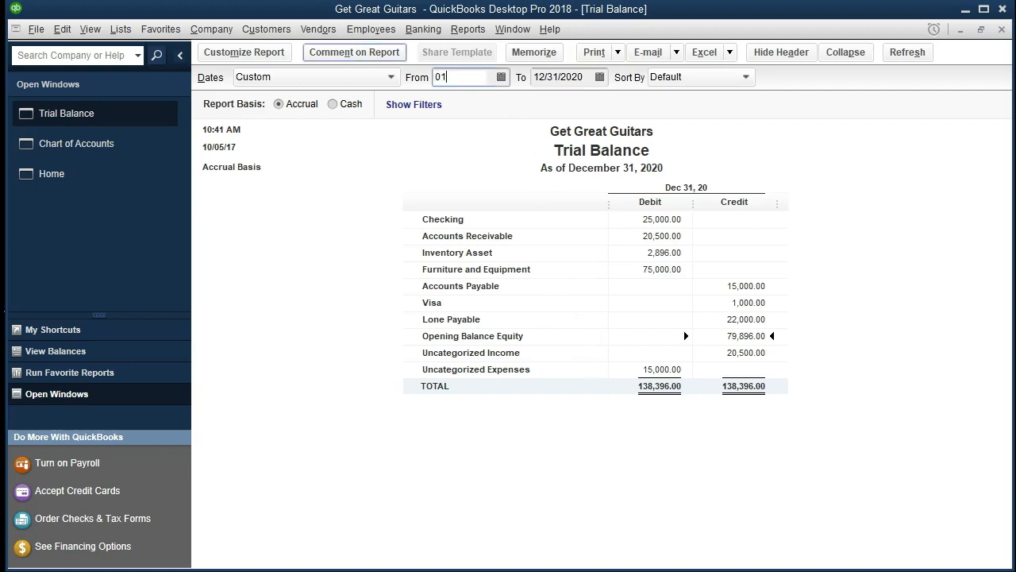
{"action": "key", "text": "Tab"}
{"action": "type", "text": "01/01/2021"}
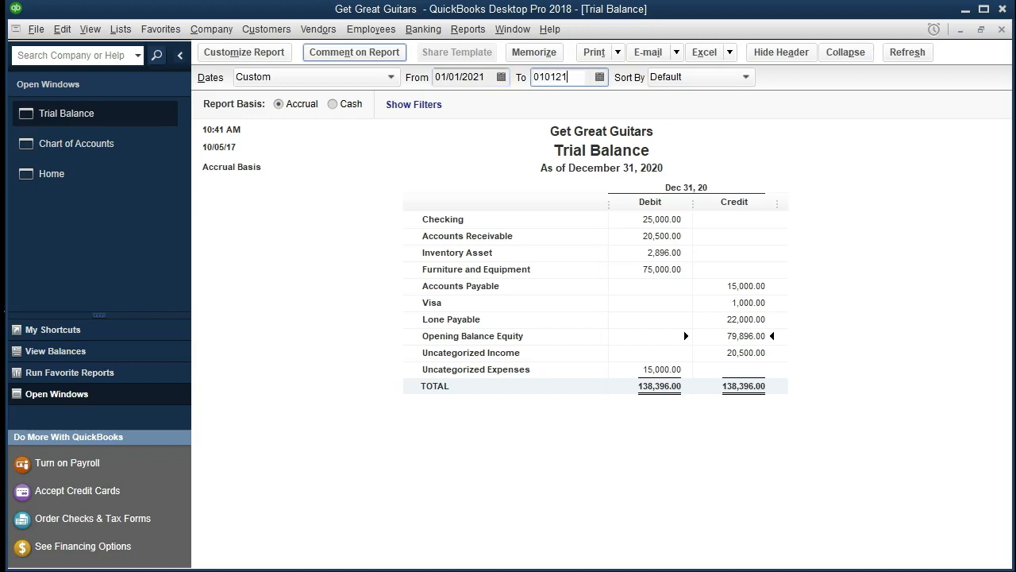
{"action": "key", "text": "Tab"}
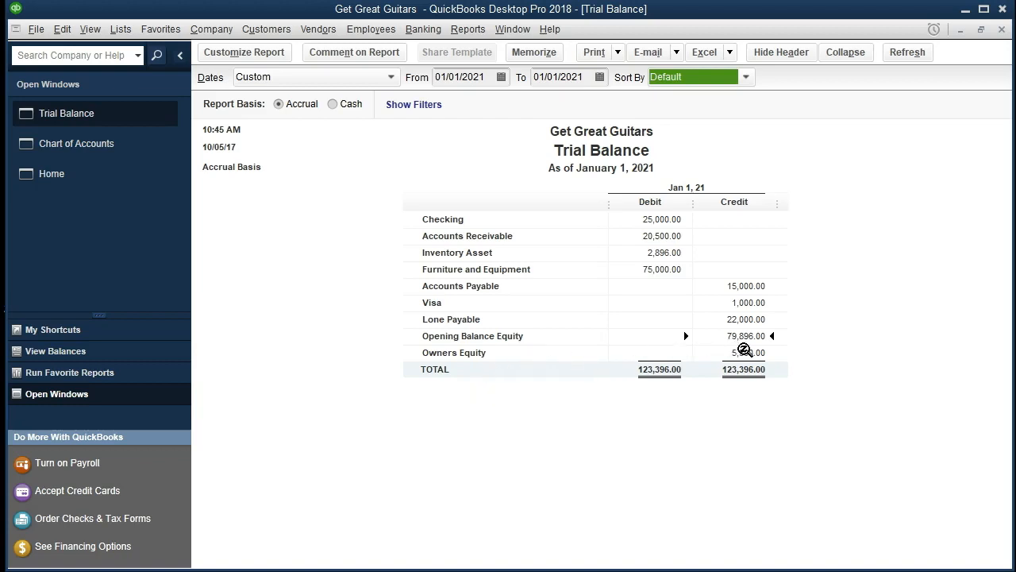
Drill into the Owners Equity and Opening Balance Equity balances, then close the detail report without memorizing it.
{"action": "left_click", "coordinate": [750, 353]}
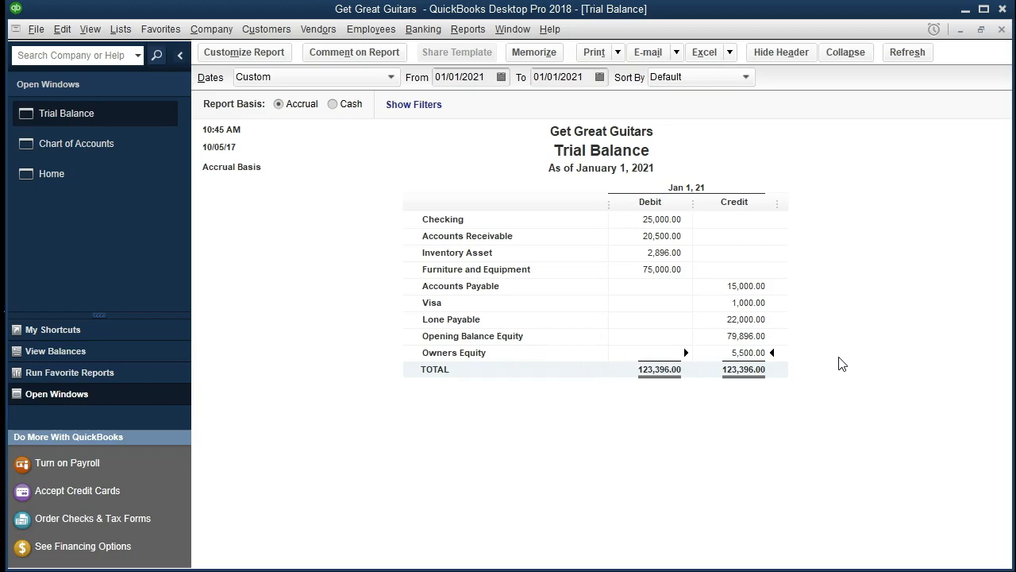
{"action": "left_click", "coordinate": [752, 337]}
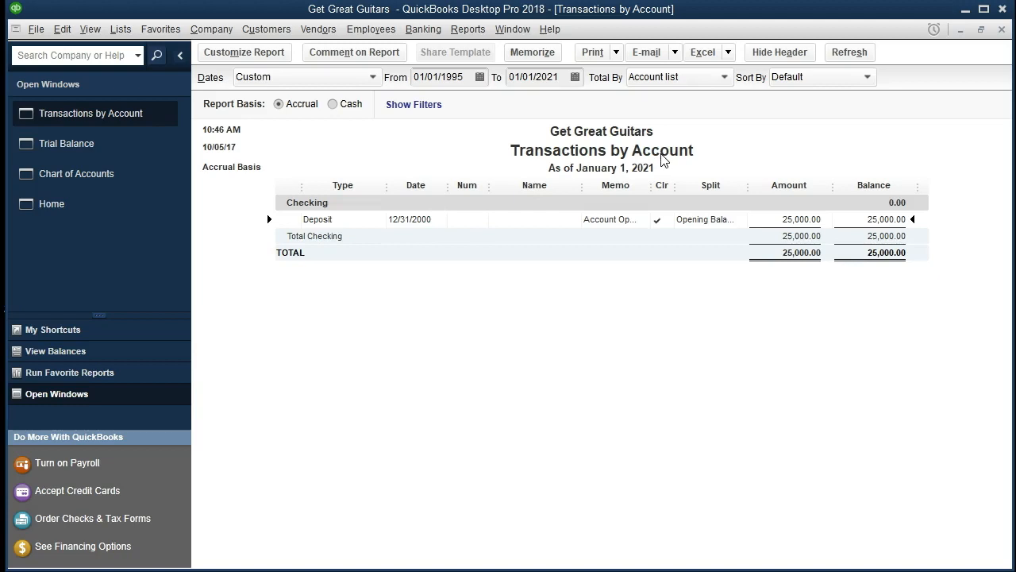
{"action": "left_click", "coordinate": [1001, 30]}
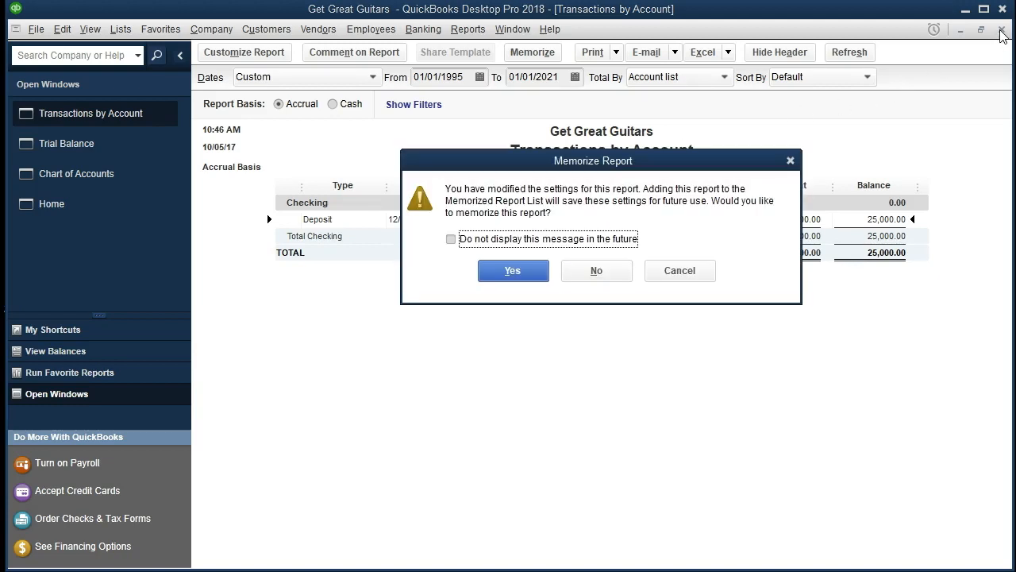
{"action": "left_click", "coordinate": [615, 270]}
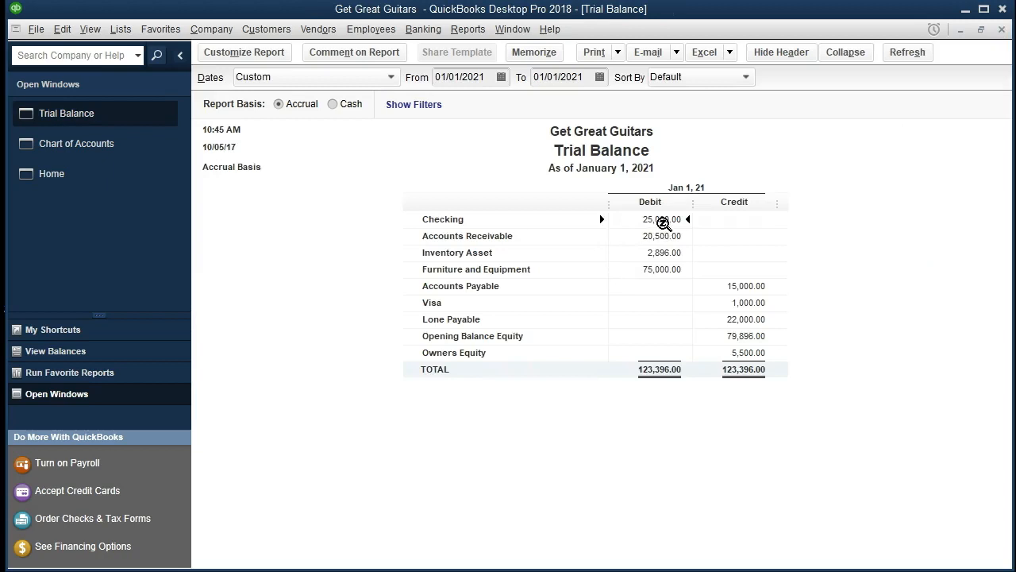
Drill into the Checking balance and widen the detail report's start date to 01/01/1995.
{"action": "double_click", "coordinate": [663, 218]}
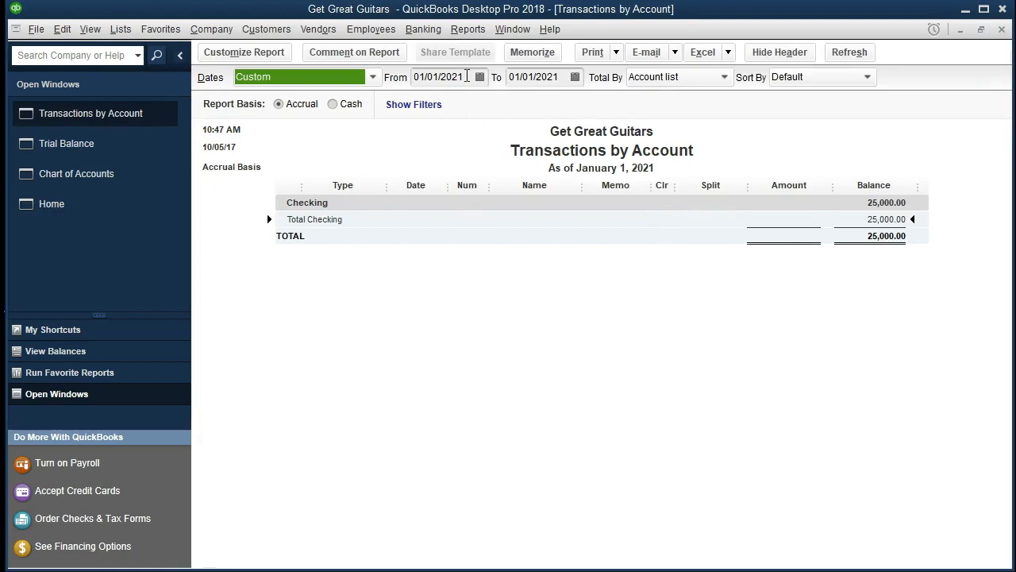
{"action": "left_click", "coordinate": [467, 76]}
{"action": "key", "text": "BackSpace"}
{"action": "key", "text": "BackSpace"}
{"action": "key", "text": "BackSpace"}
{"action": "key", "text": "BackSpace"}
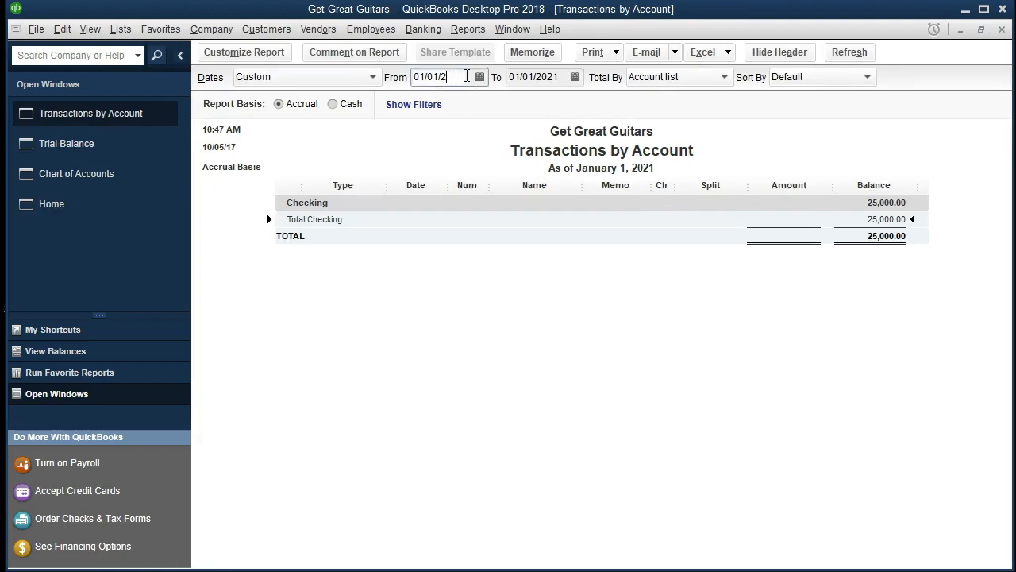
{"action": "type", "text": "1995"}
{"action": "left_click", "coordinate": [455, 293]}
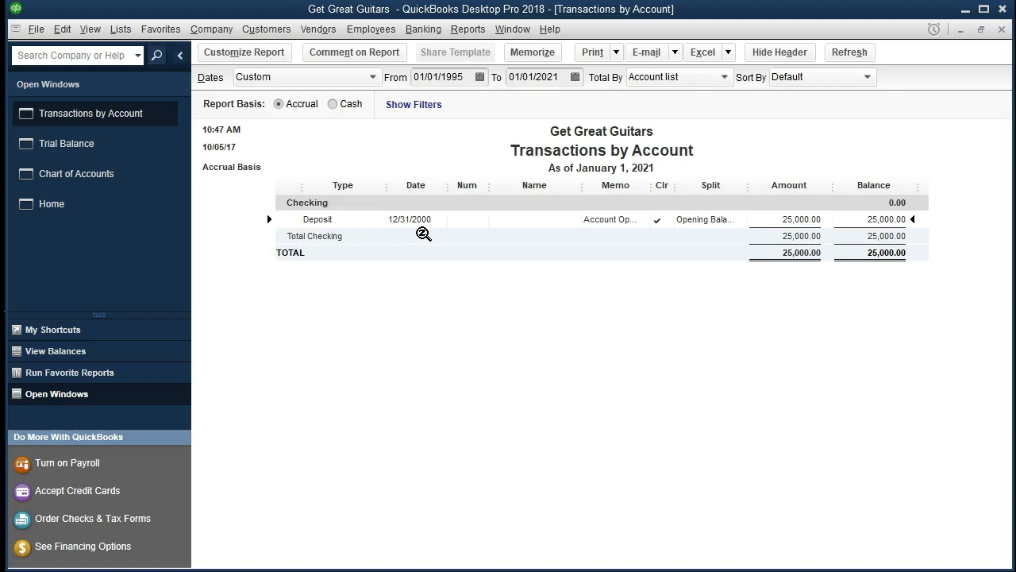
Change the Checking opening deposit's date to 12/31/2020, save it, and close the detail report without memorizing it.
{"action": "double_click", "coordinate": [796, 223]}
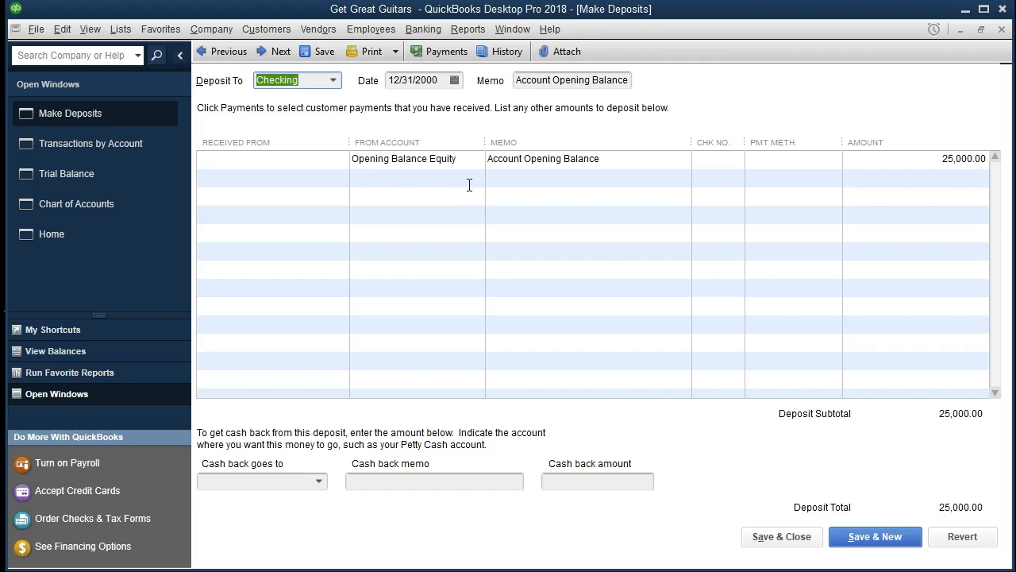
{"action": "left_click", "coordinate": [428, 80]}
{"action": "key", "text": "BackSpace"}
{"action": "type", "text": "2"}
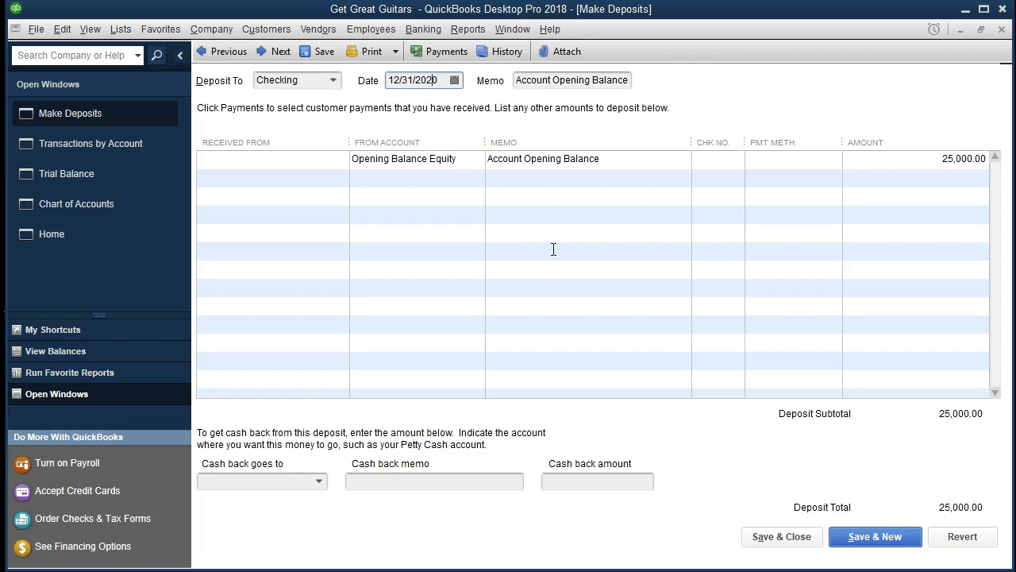
{"action": "left_click", "coordinate": [782, 536]}
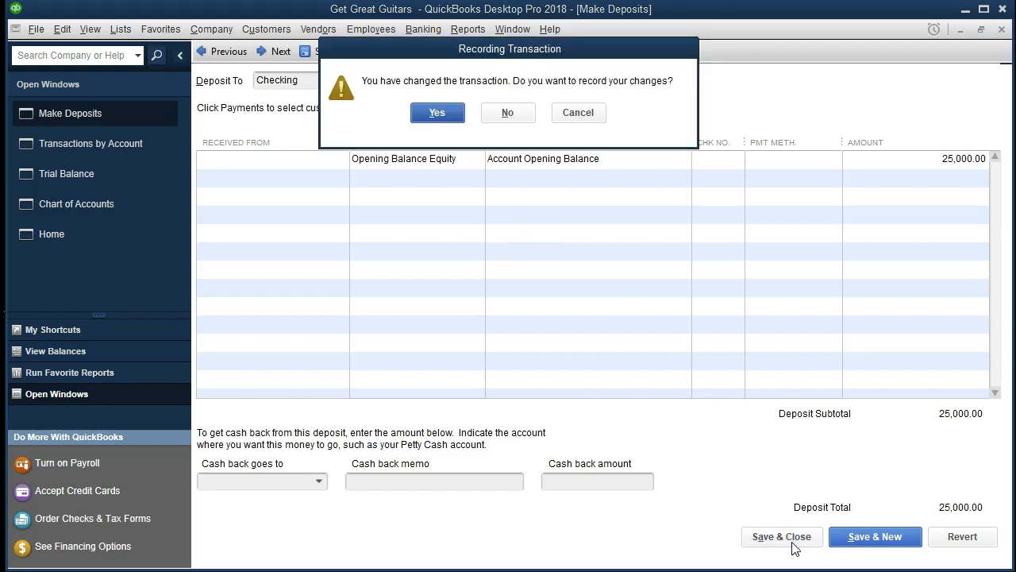
{"action": "left_click", "coordinate": [437, 113]}
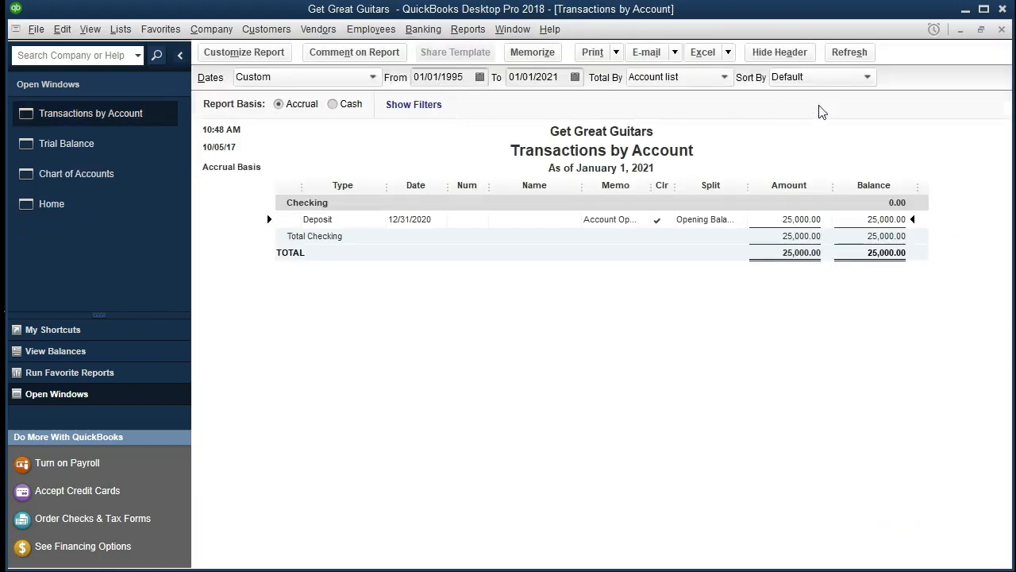
{"action": "left_click", "coordinate": [1002, 30]}
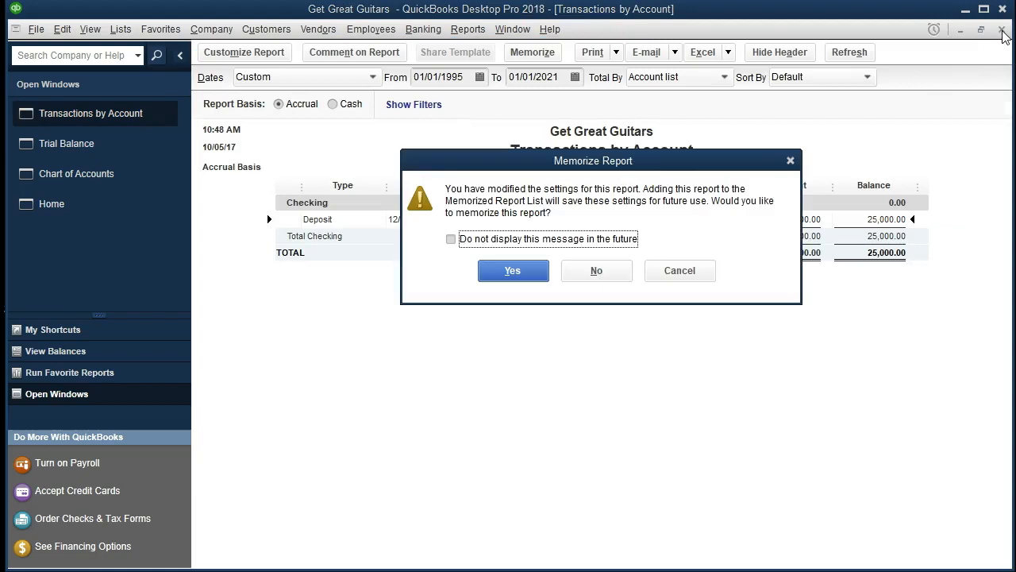
{"action": "left_click", "coordinate": [590, 273]}
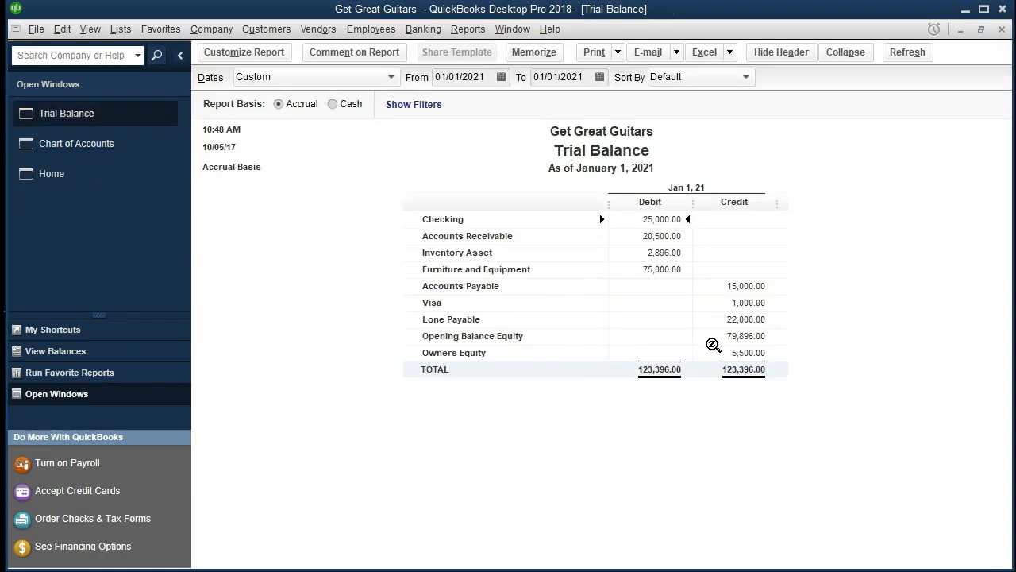
Drill into the Opening Balance Equity balance and close its detail report.
{"action": "double_click", "coordinate": [713, 344]}
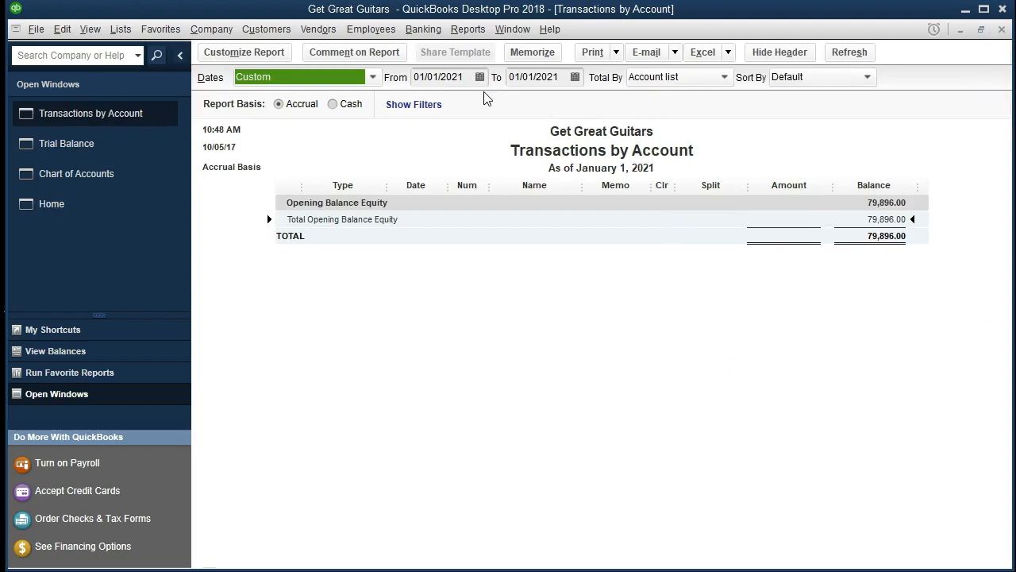
{"action": "key", "text": "Tab"}
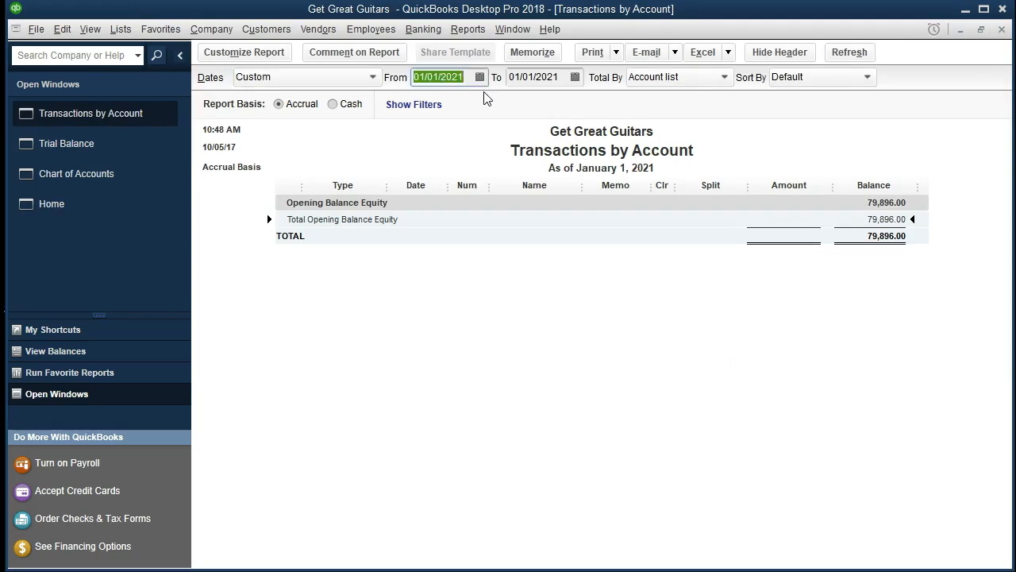
{"action": "left_click", "coordinate": [1003, 29]}
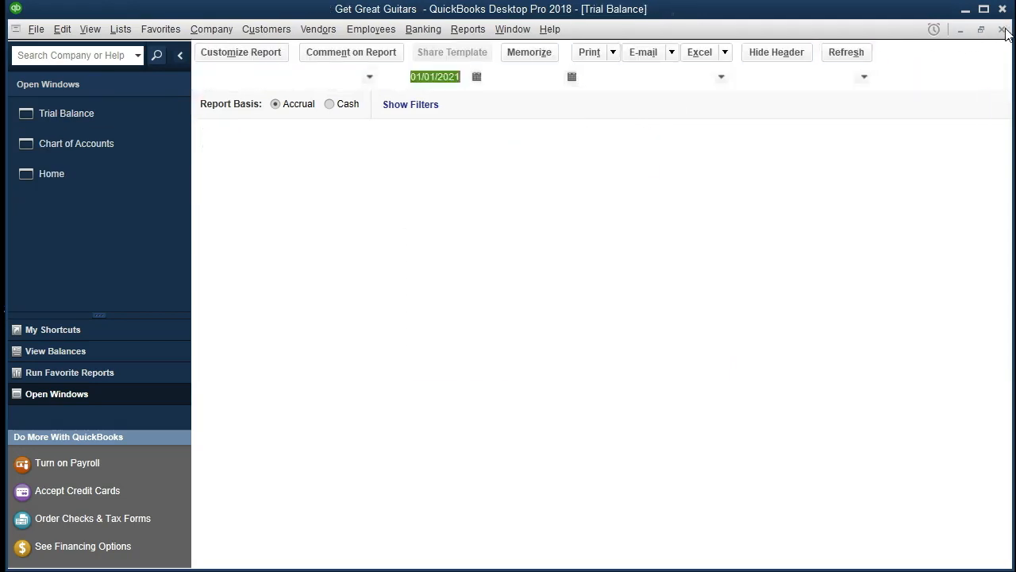
Set the Trial Balance date range to 01/01/2020 through 12/31/2020.
{"action": "type", "text": "01/01/"}
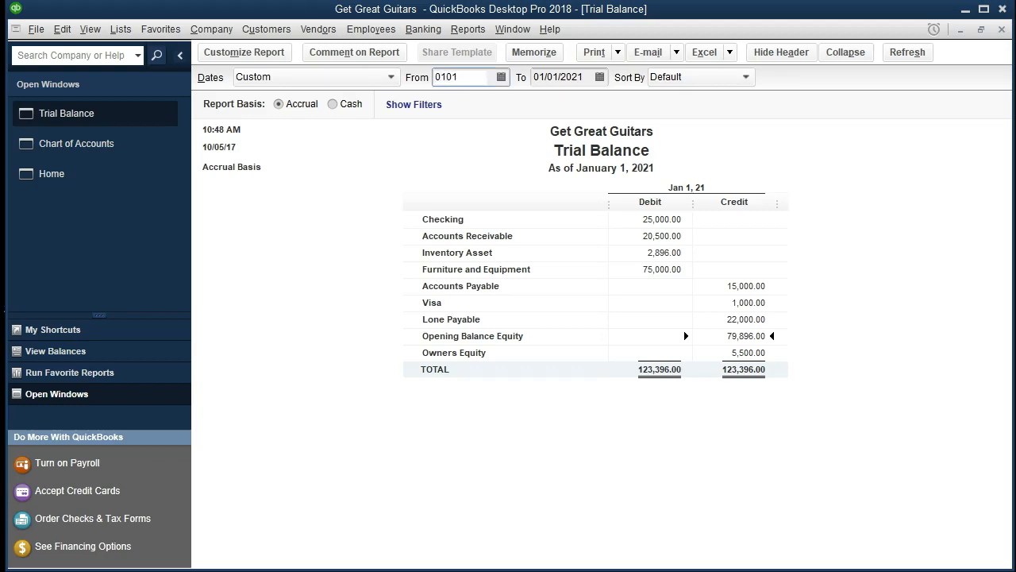
{"action": "type", "text": "2020"}
{"action": "key", "text": "Tab"}
{"action": "type", "text": "12312020"}
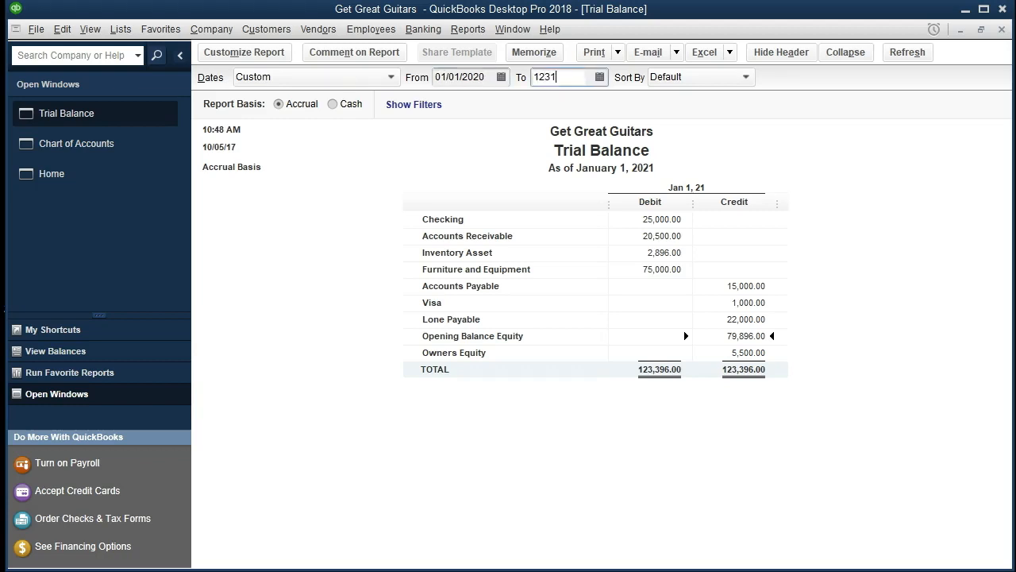
{"action": "key", "text": "Tab"}
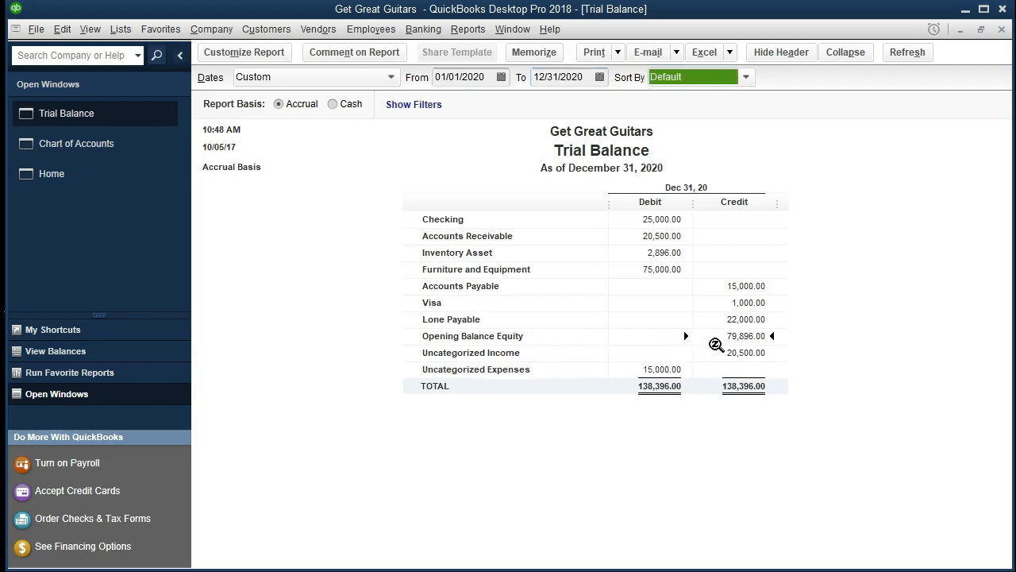
Drill into the Opening Balance Equity transactions for 2020, then close the detail report.
{"action": "double_click", "coordinate": [753, 337]}
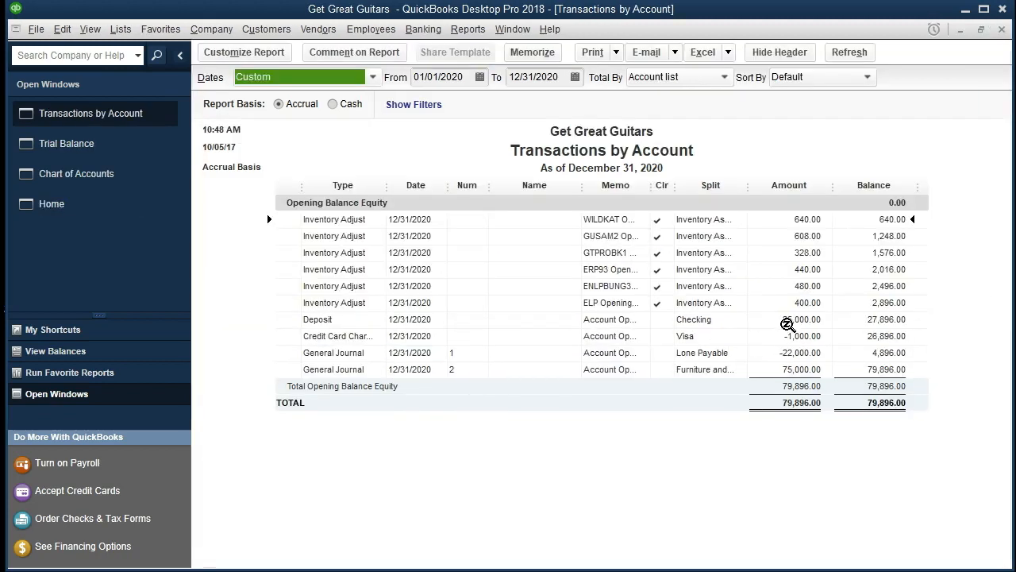
{"action": "left_click", "coordinate": [783, 322]}
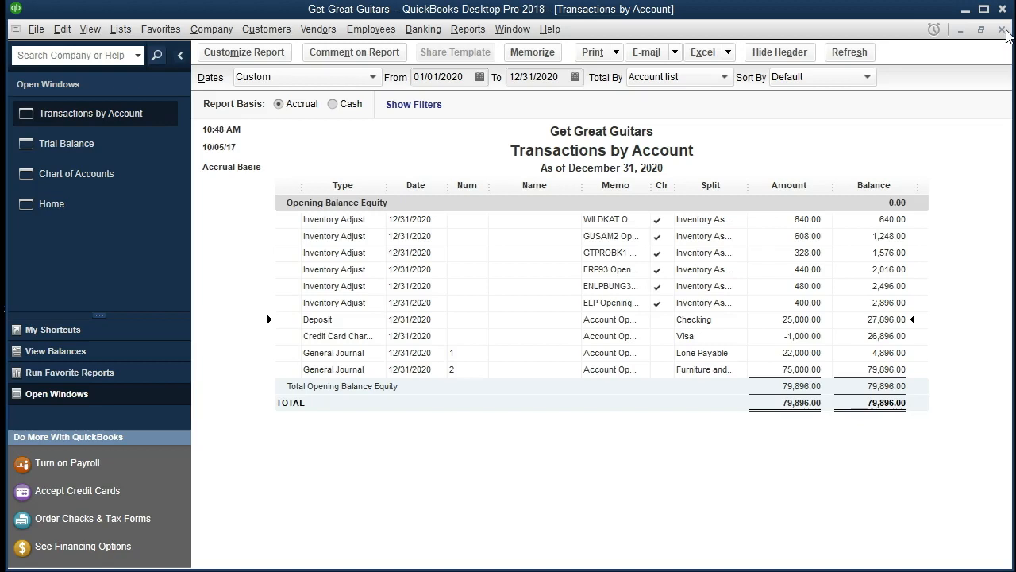
{"action": "left_click", "coordinate": [1003, 31]}
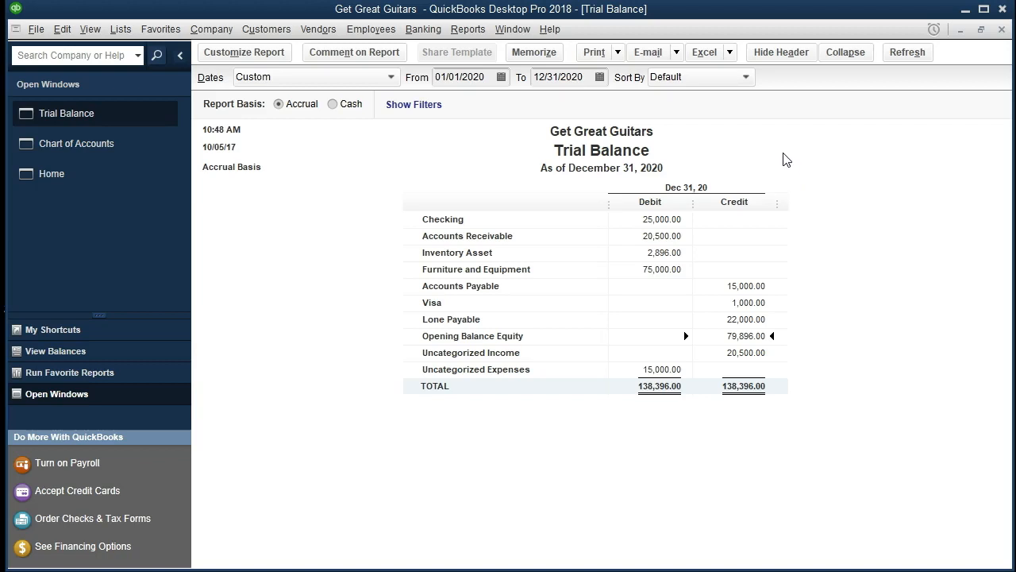
Export the Trial Balance to a new worksheet in the existing Excel workbook Section 6.
{"action": "left_click", "coordinate": [730, 52]}
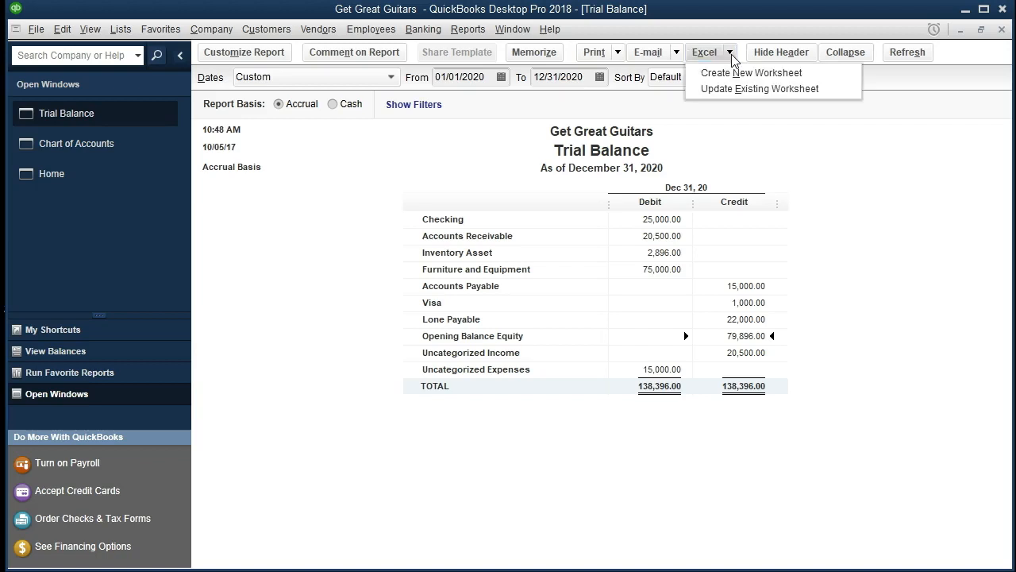
{"action": "left_click", "coordinate": [821, 75]}
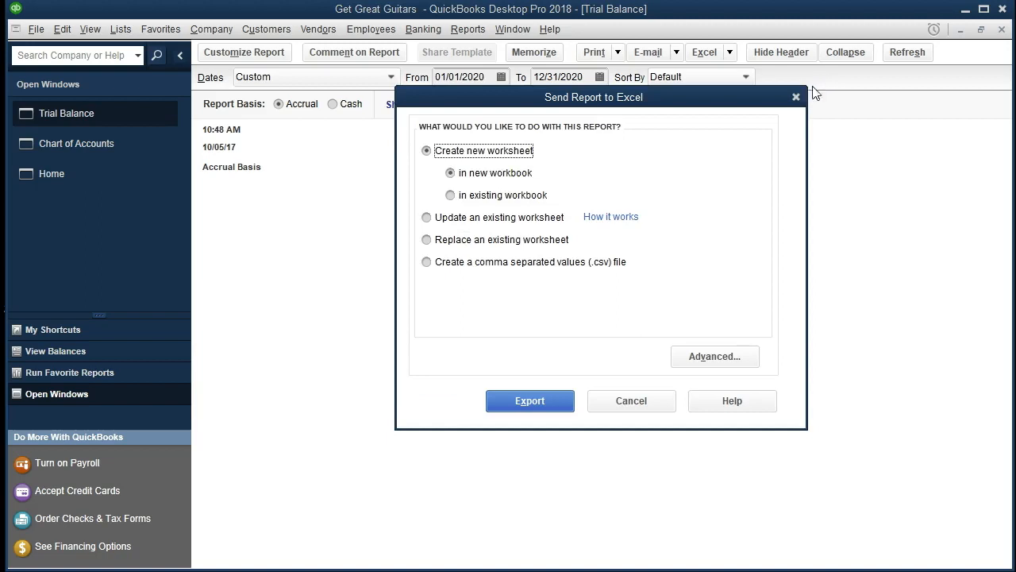
{"action": "left_click", "coordinate": [451, 196]}
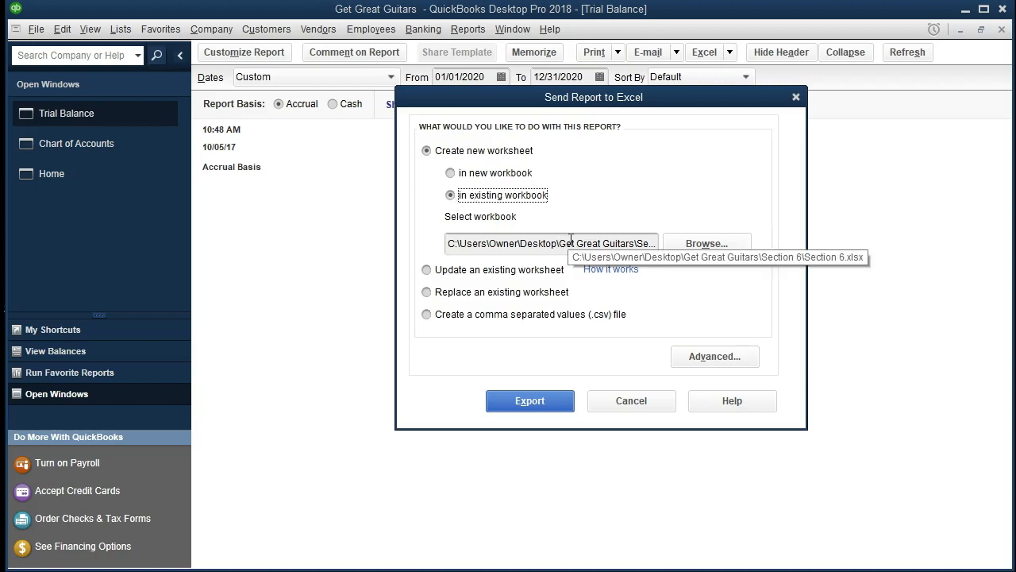
{"action": "left_click", "coordinate": [701, 250]}
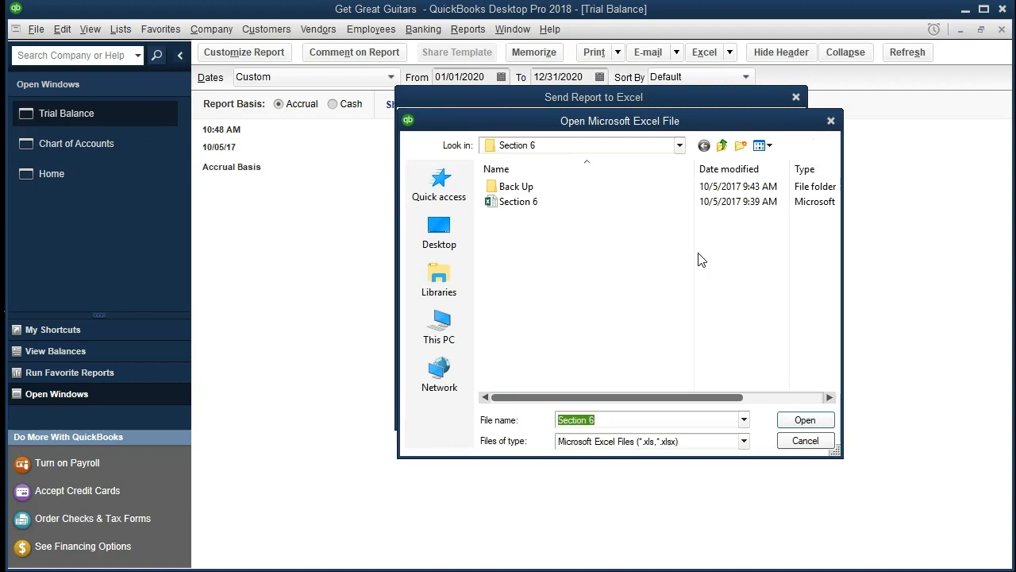
{"action": "double_click", "coordinate": [551, 205]}
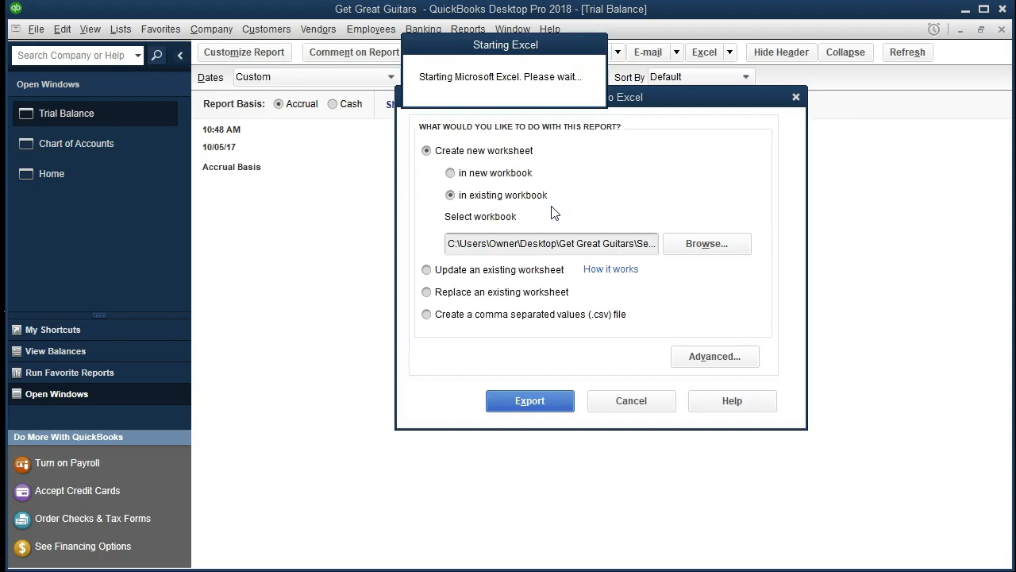
{"action": "left_click", "coordinate": [538, 403]}
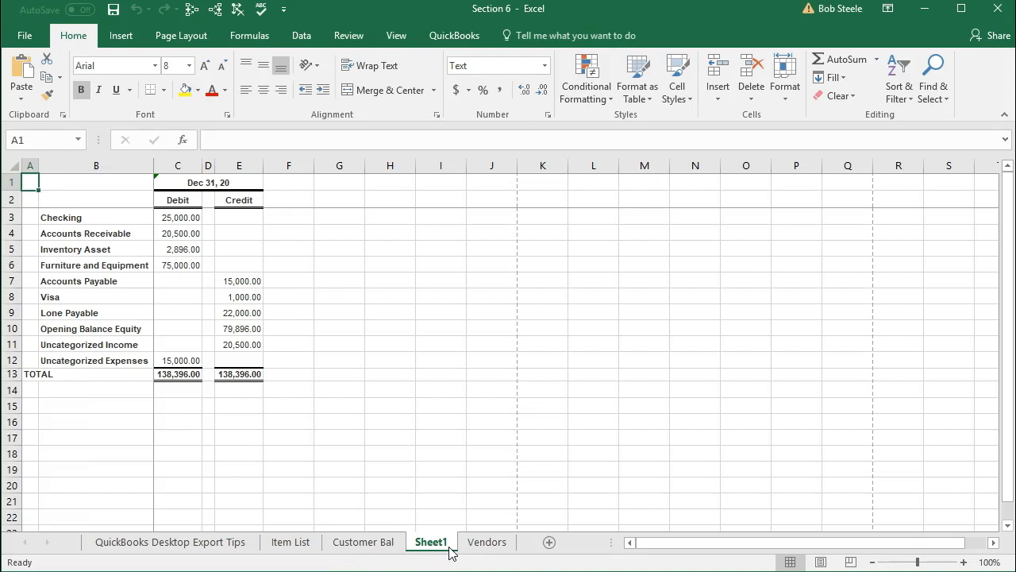
Move the exported sheet to the end of the tabs and rename it Trial Bal Beg Bal.
{"action": "left_click_drag", "start_coordinate": [443, 551], "coordinate": [528, 548]}
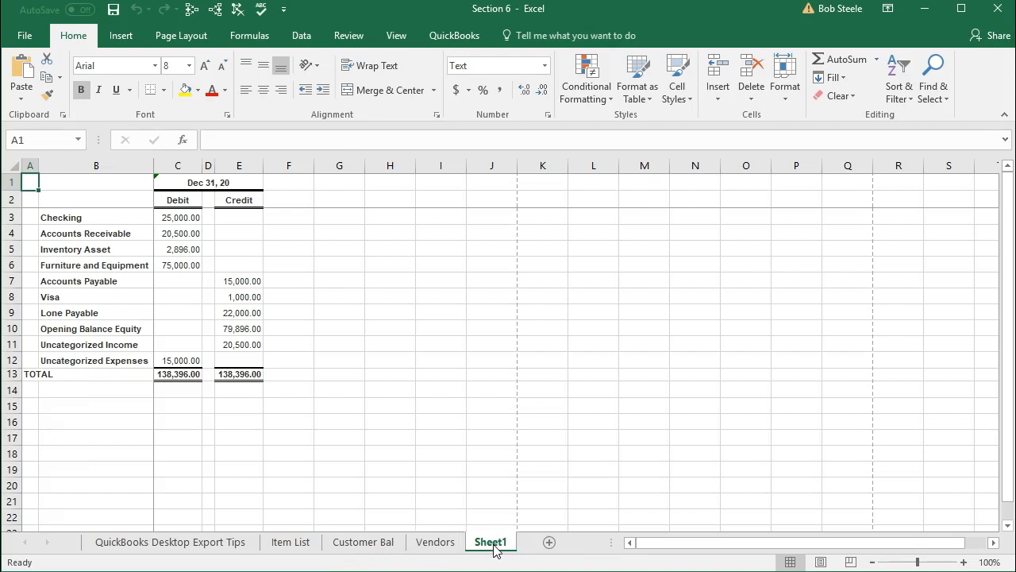
{"action": "double_click", "coordinate": [494, 549]}
{"action": "type", "text": "Trial Bal"}
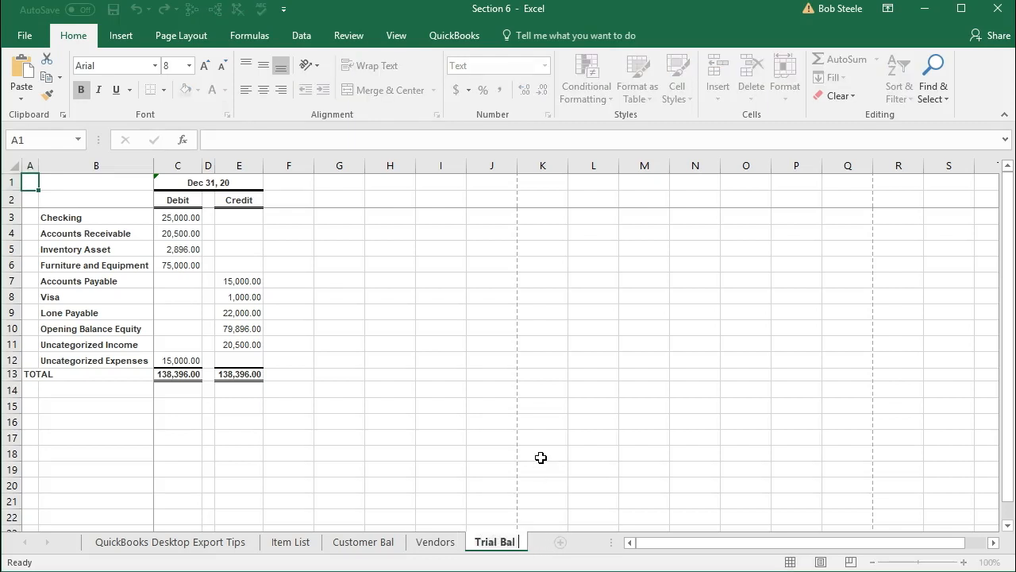
{"action": "type", "text": " Beg Bal"}
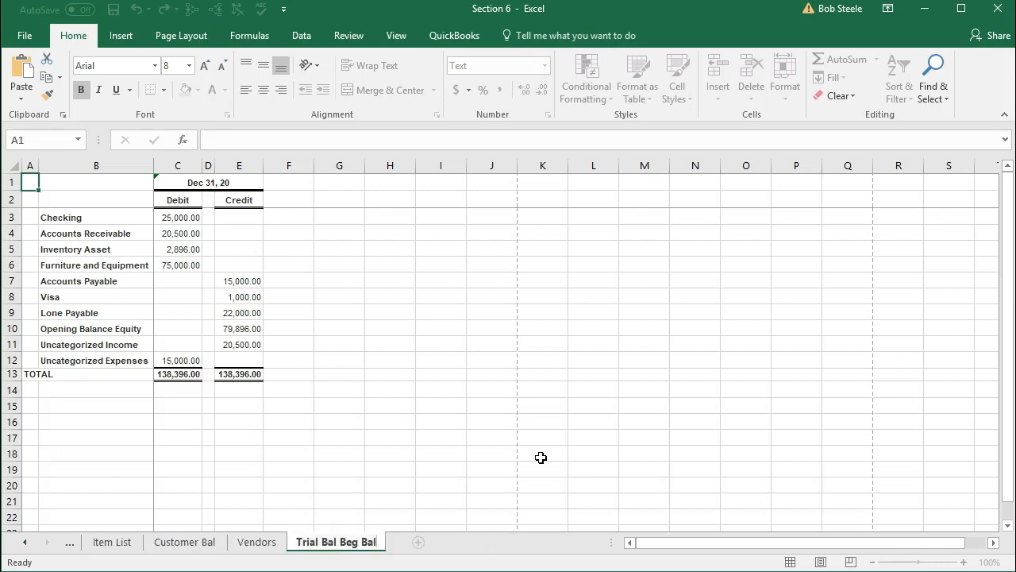
{"action": "key", "text": "Return"}
{"action": "left_click", "coordinate": [269, 428]}
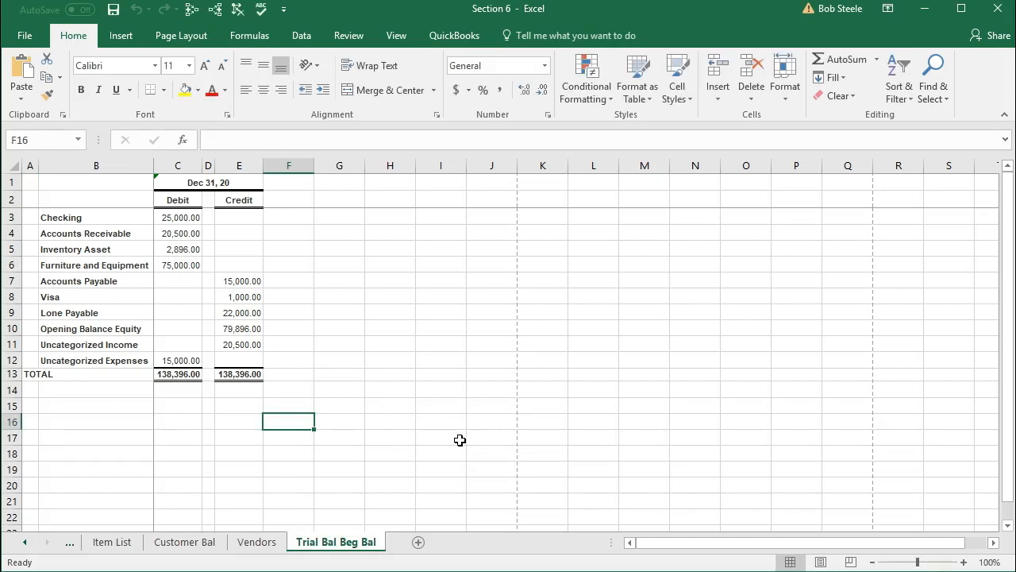
{"action": "scroll", "coordinate": [456, 440], "scroll_direction": "up", "scroll_amount": 1}
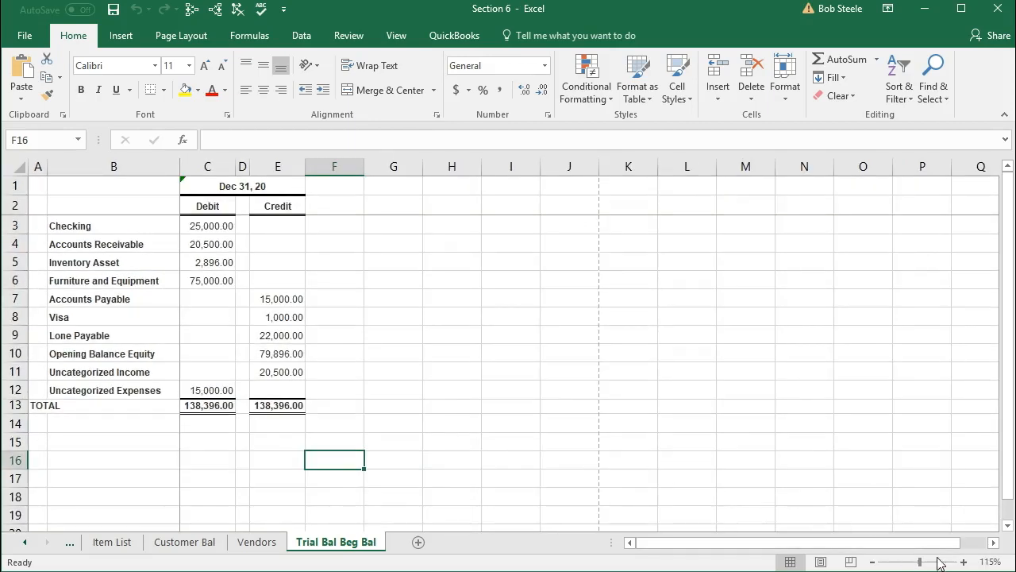
{"action": "left_click", "coordinate": [963, 562]}
{"action": "left_click", "coordinate": [965, 562]}
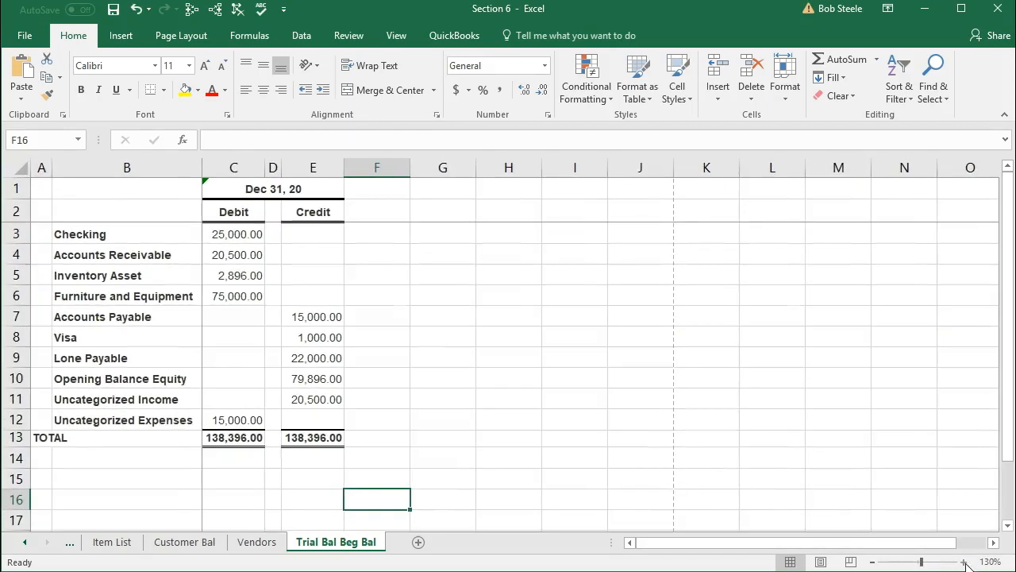
{"action": "left_click", "coordinate": [494, 432]}
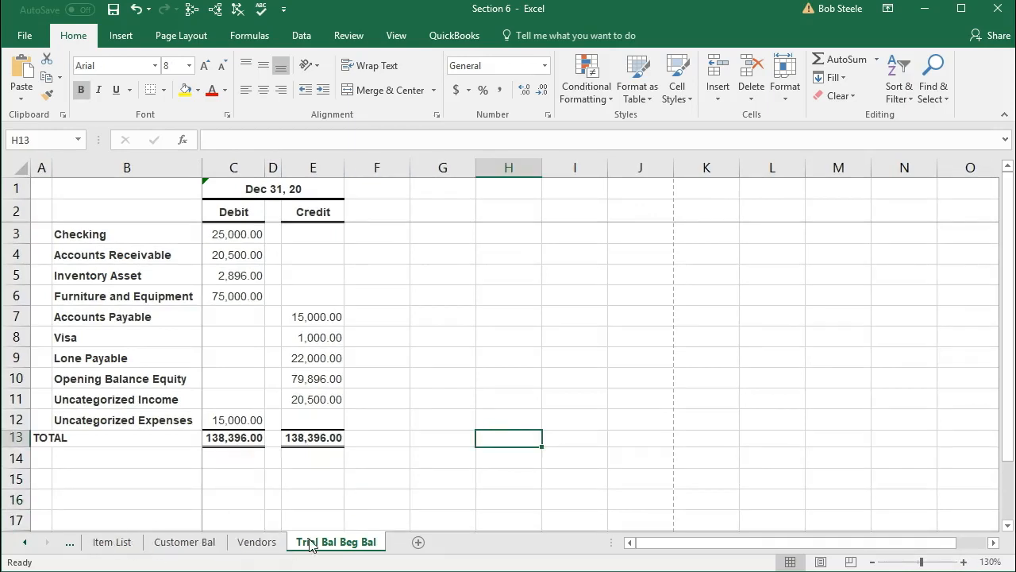
{"action": "left_click", "coordinate": [347, 496]}
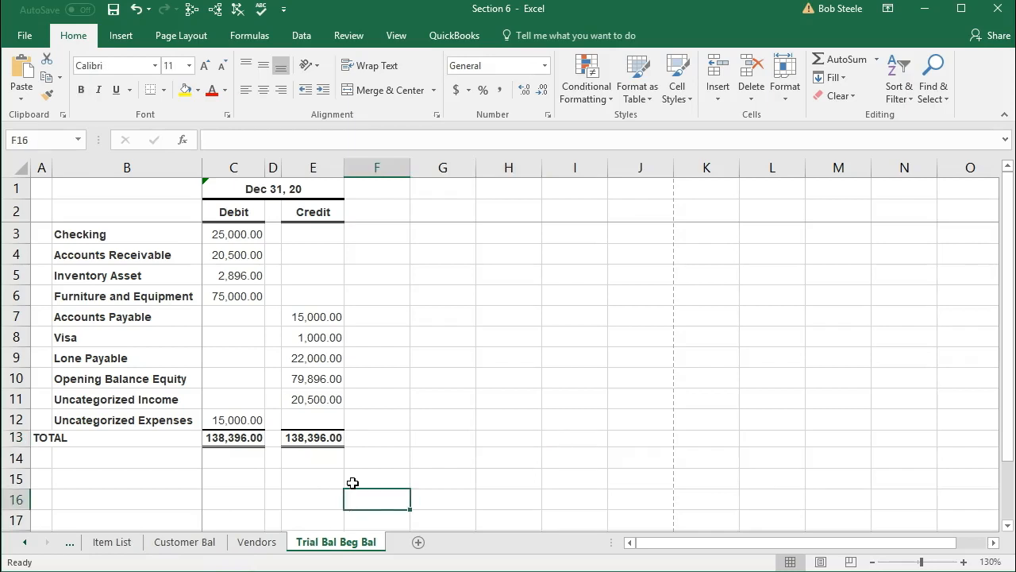